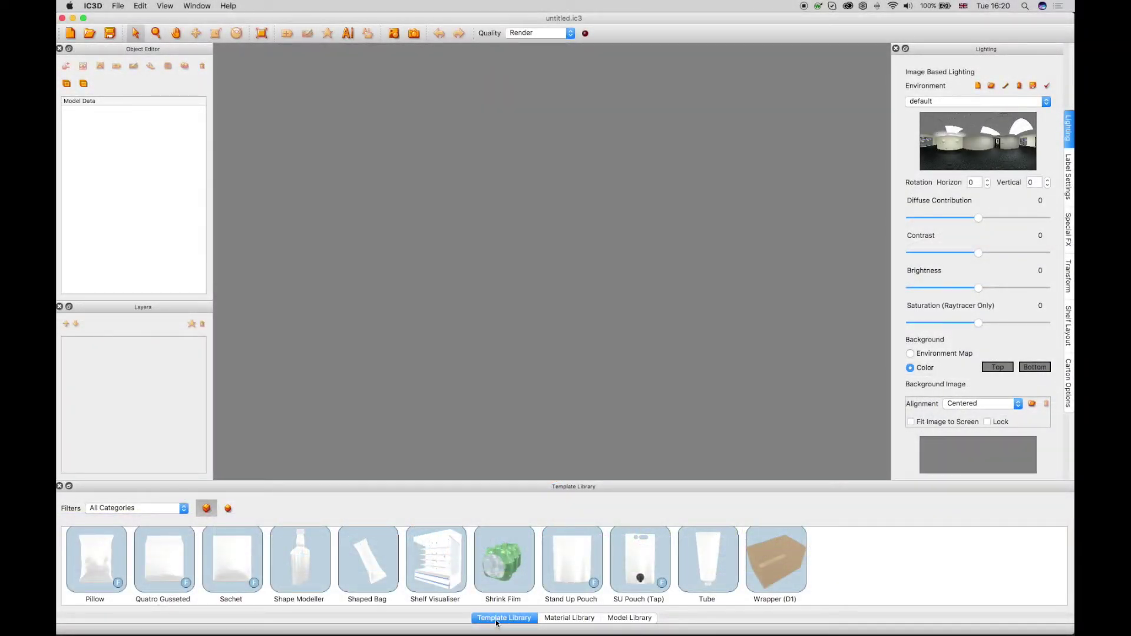
# Add a Pillow bag template to the scene.
pyautogui.scroll(5, 961, 585)
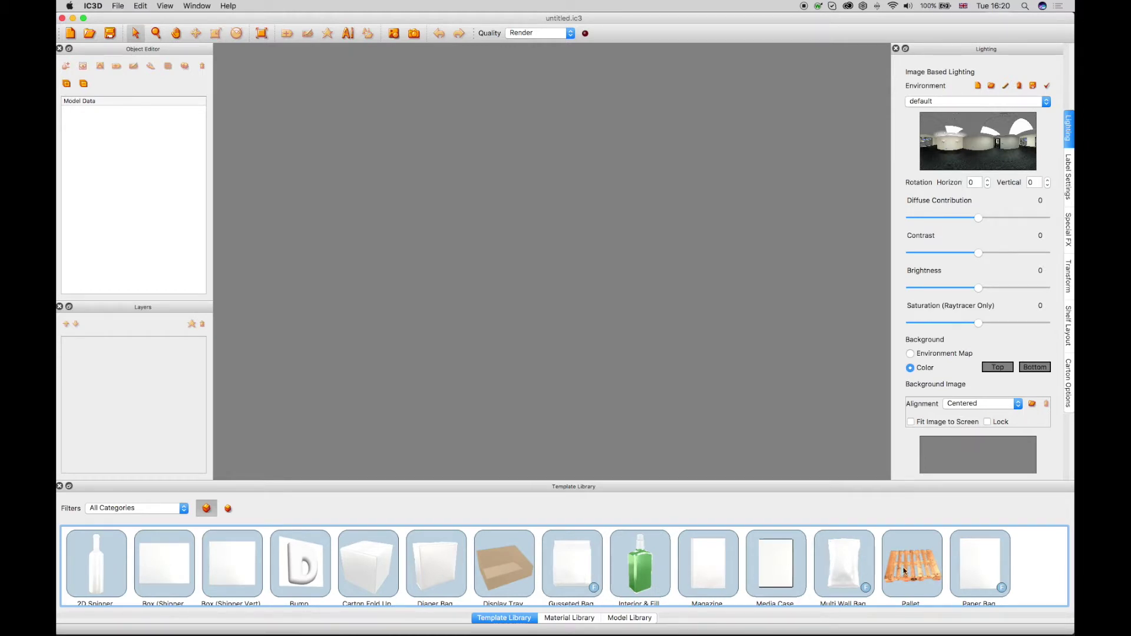
pyautogui.scroll(-2, 1028, 574)
pyautogui.scroll(-4, 1029, 573)
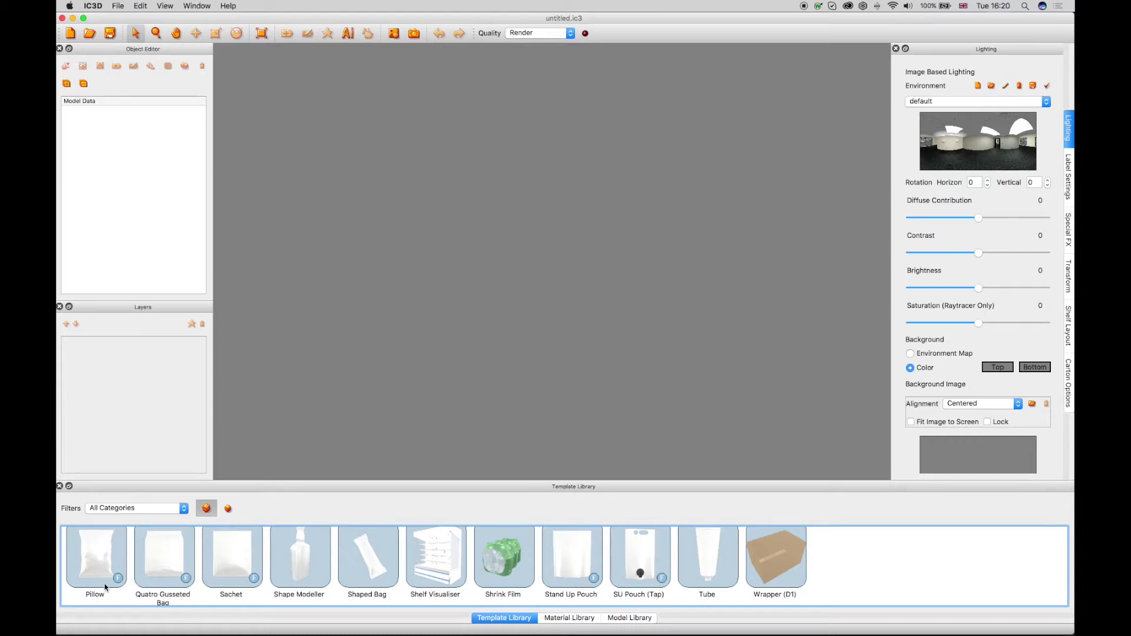
pyautogui.moveTo(89, 562); pyautogui.dragTo(513, 348)
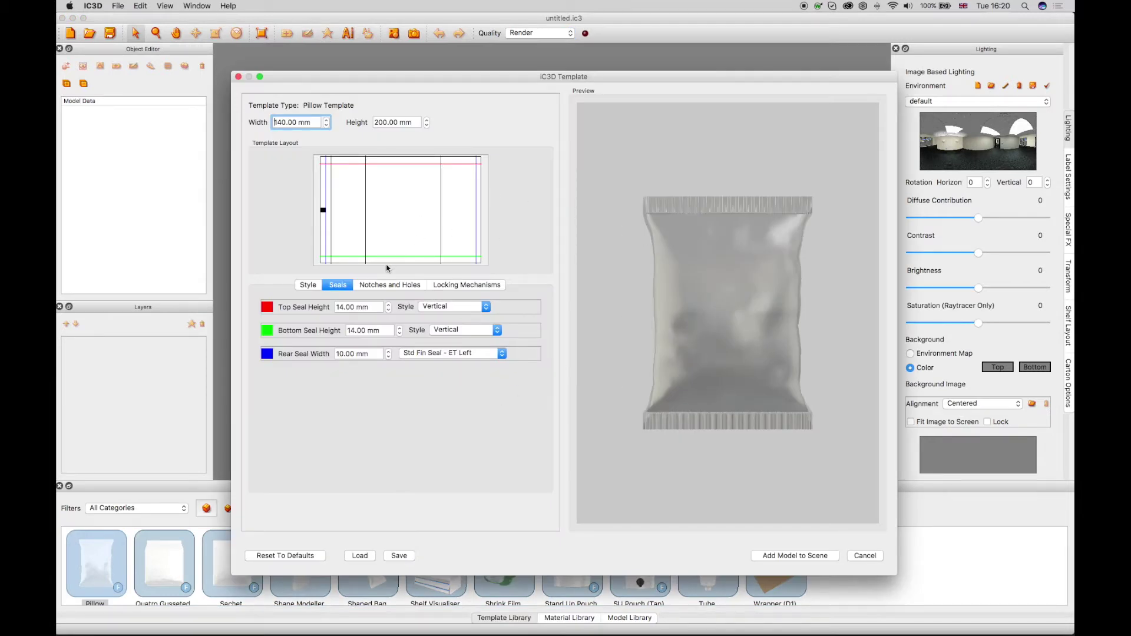
# Size the pillow bag to 150 mm wide and 195 mm high.
pyautogui.tripleClick(313, 122)
pyautogui.write('150')
pyautogui.press('Tab')
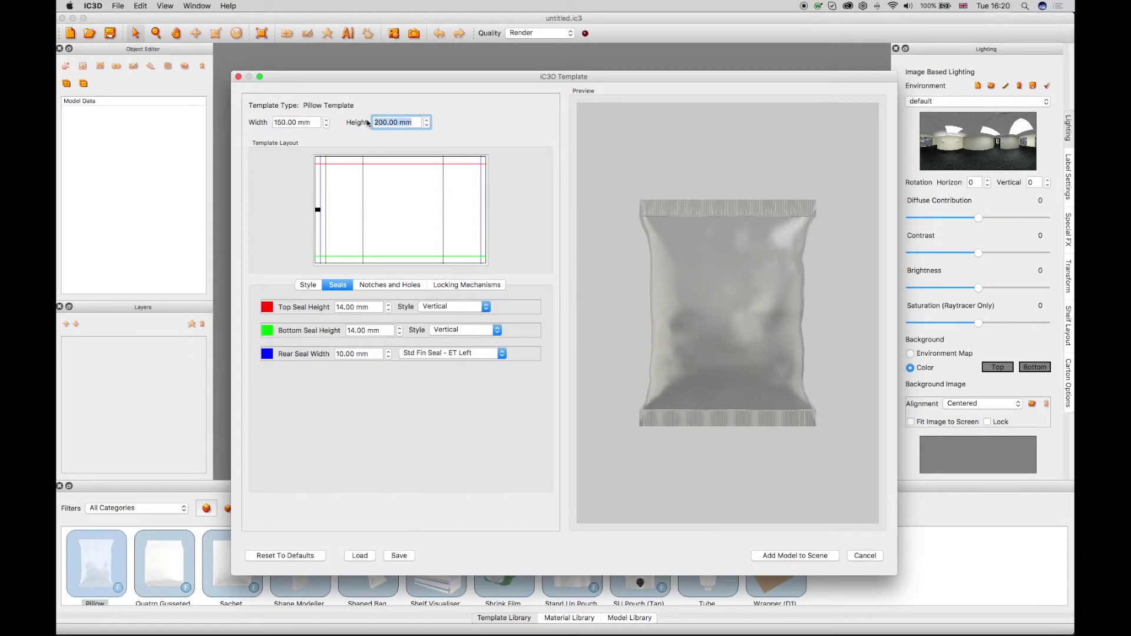
pyautogui.write('195')
pyautogui.press('Return')
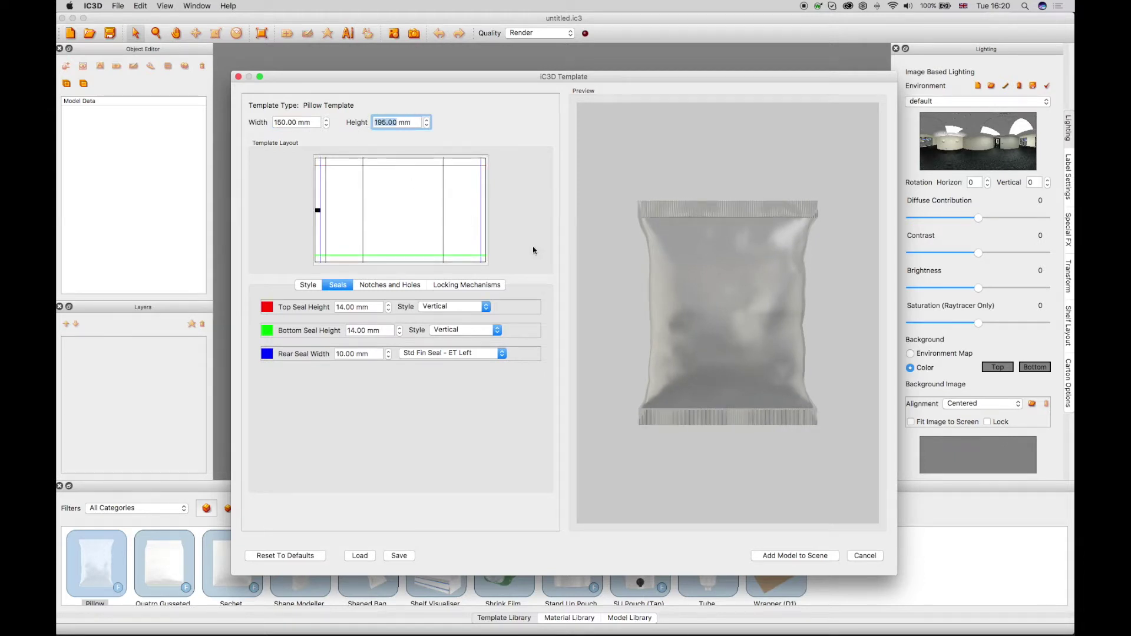
pyautogui.moveTo(710, 285)
pyautogui.mouseDown()
pyautogui.moveTo(733, 291)
pyautogui.moveTo(751, 267)
pyautogui.moveTo(700, 279)
pyautogui.moveTo(692, 293)
pyautogui.moveTo(717, 291)
pyautogui.mouseUp()
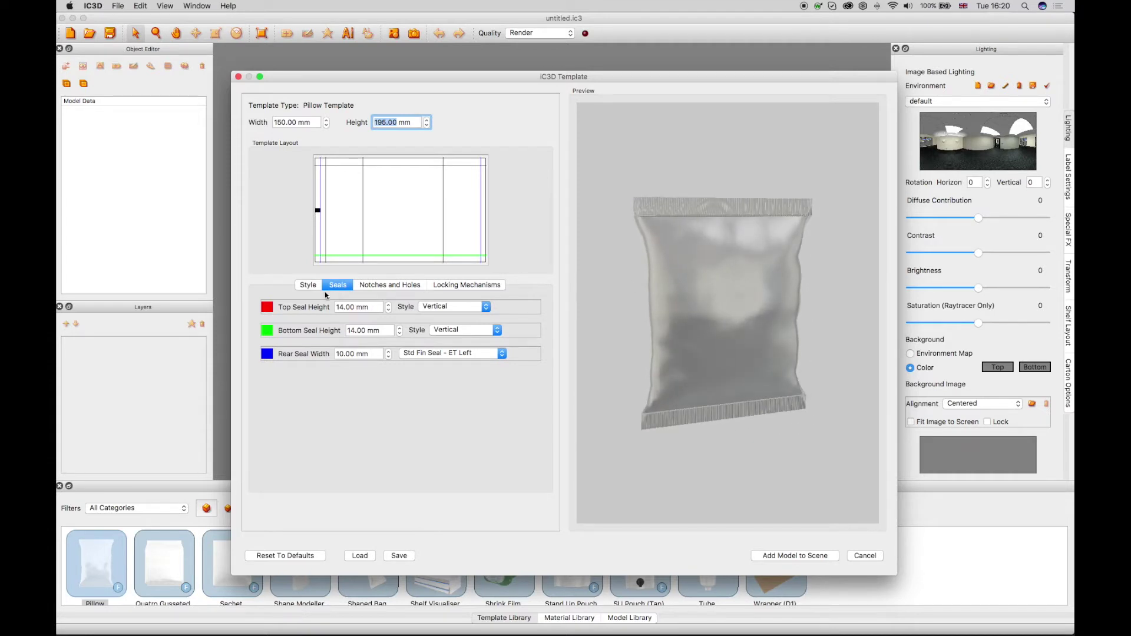
pyautogui.click(304, 286)
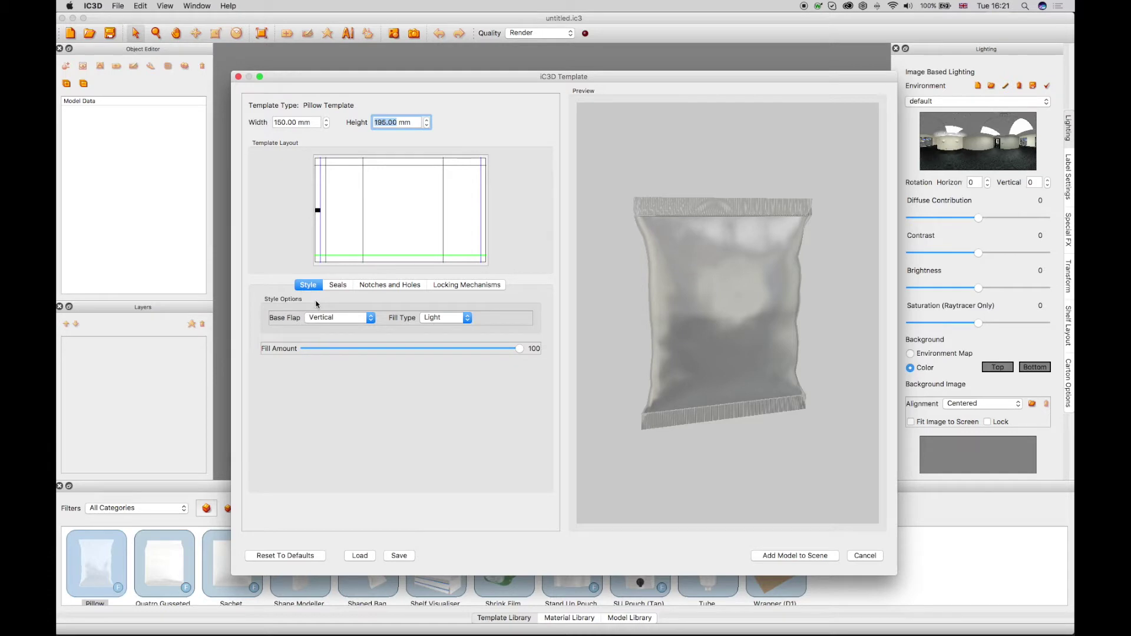
# Try a turned-under base flap, then keep the Vertical base flap.
pyautogui.click(332, 322)
pyautogui.click(330, 328)
pyautogui.moveTo(660, 366); pyautogui.dragTo(698, 383)
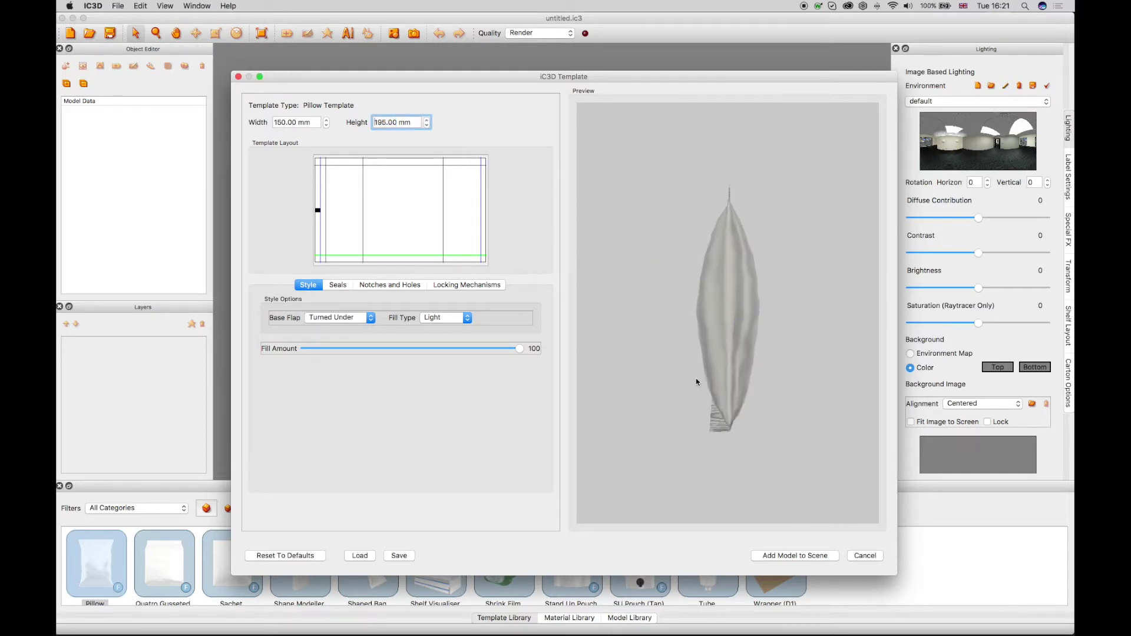
pyautogui.click(334, 317)
pyautogui.click(327, 300)
pyautogui.moveTo(682, 357); pyautogui.dragTo(641, 392)
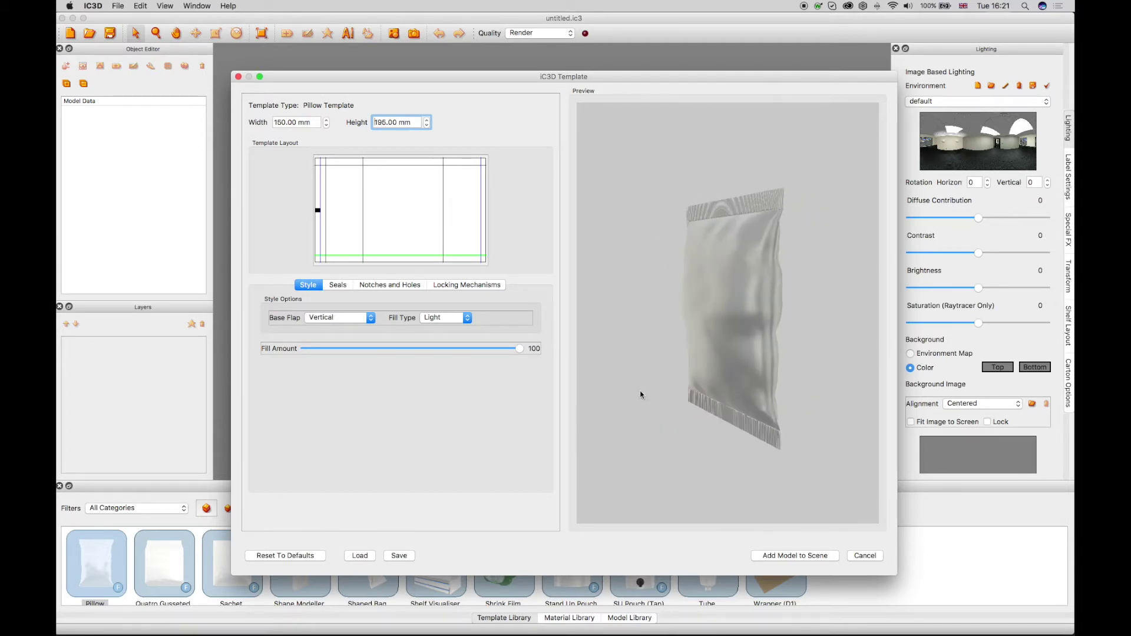
# Set Fill Type to Medium and raise Fill Amount to 88.
pyautogui.moveTo(764, 329); pyautogui.dragTo(776, 331)
pyautogui.click(402, 349)
pyautogui.moveTo(399, 348); pyautogui.dragTo(437, 348)
pyautogui.click(438, 318)
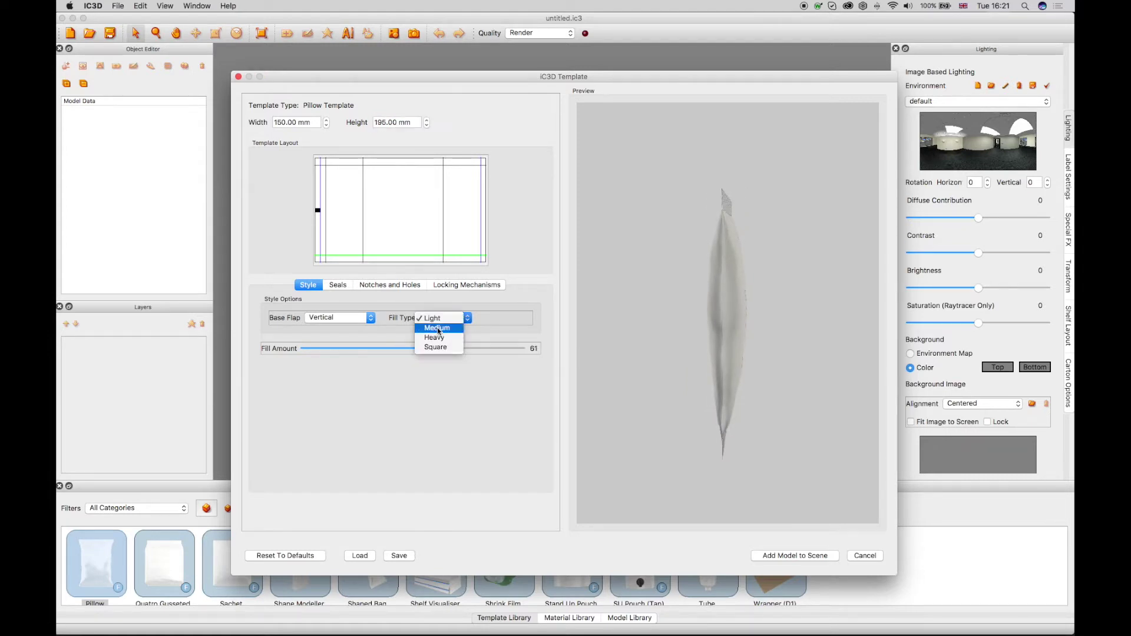
pyautogui.click(438, 328)
pyautogui.moveTo(695, 347); pyautogui.dragTo(728, 348)
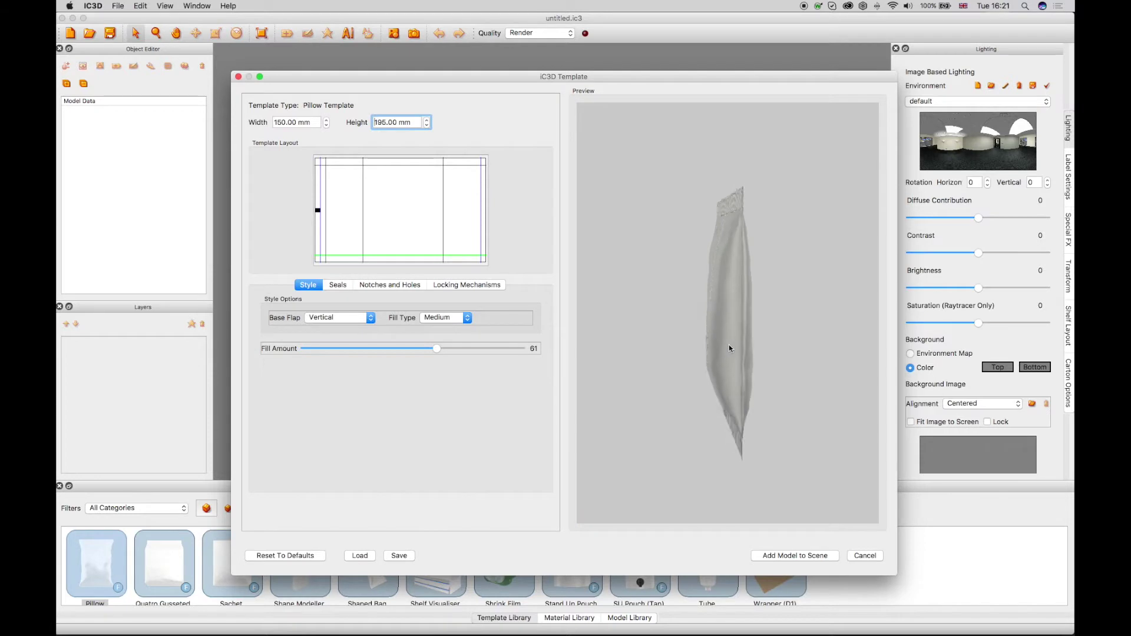
pyautogui.moveTo(436, 348); pyautogui.dragTo(496, 349)
# Compare the Heavy and Square fill types, then return to Medium.
pyautogui.click(446, 317)
pyautogui.click(436, 329)
pyautogui.moveTo(678, 363); pyautogui.dragTo(718, 369)
pyautogui.moveTo(708, 312); pyautogui.dragTo(722, 399)
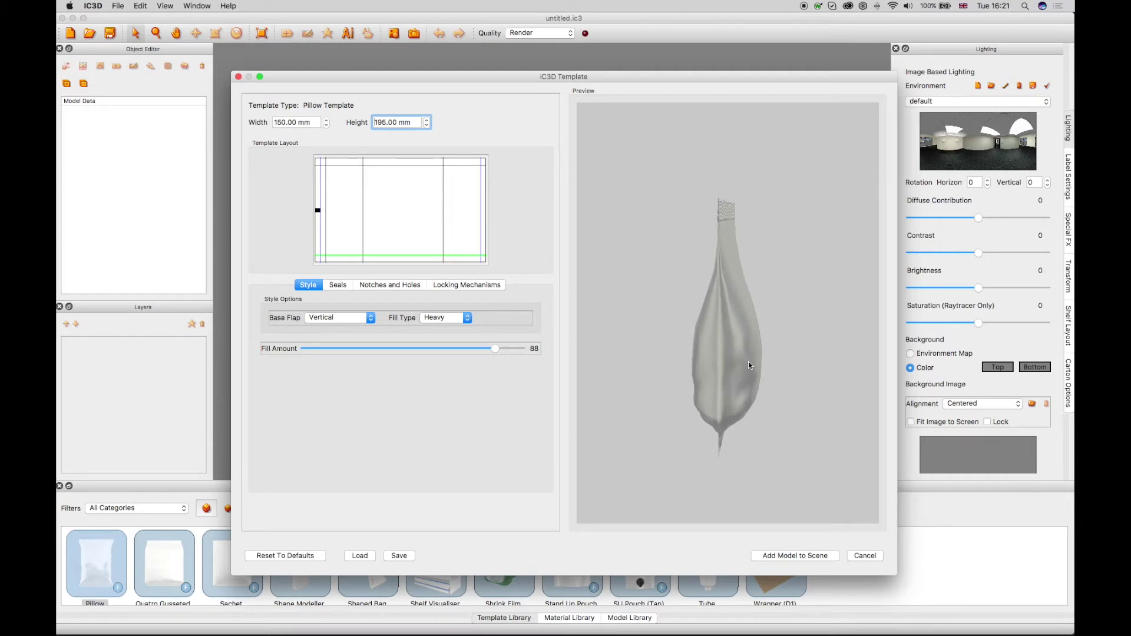
pyautogui.click(442, 319)
pyautogui.click(436, 330)
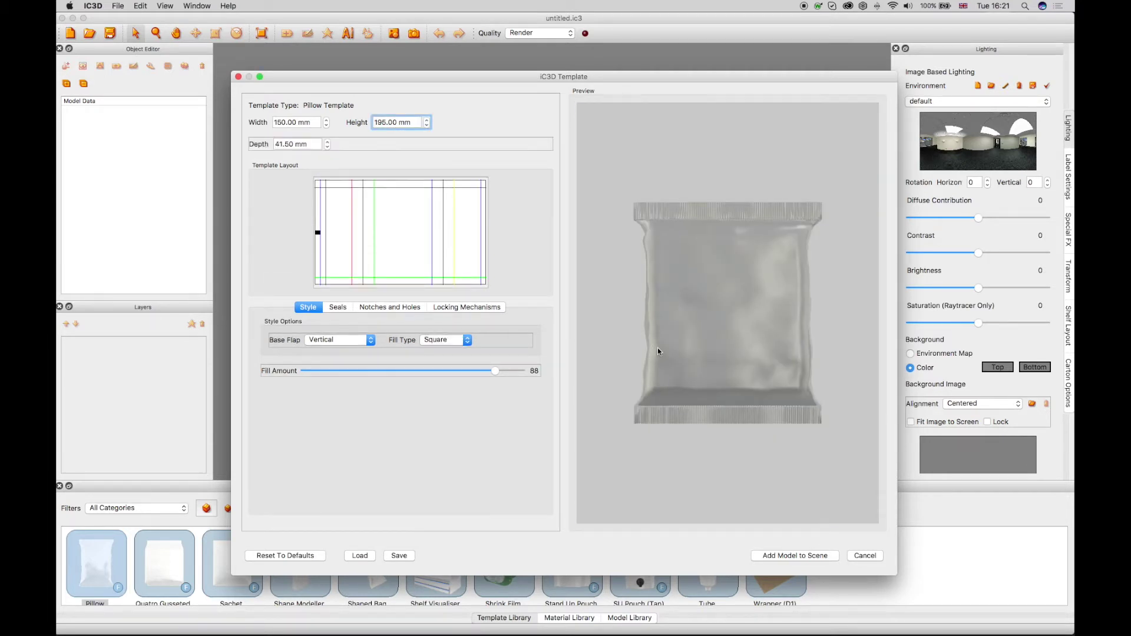
pyautogui.moveTo(658, 347); pyautogui.dragTo(686, 362)
pyautogui.press('Up')
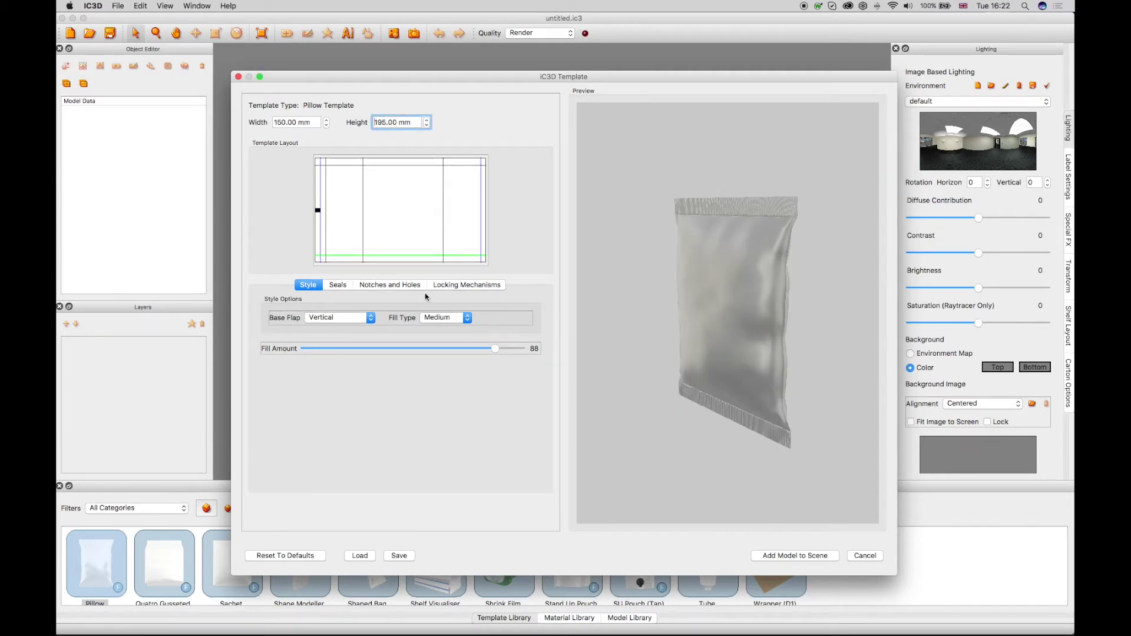
# Set both the top and bottom seal heights to 20 mm.
pyautogui.click(342, 287)
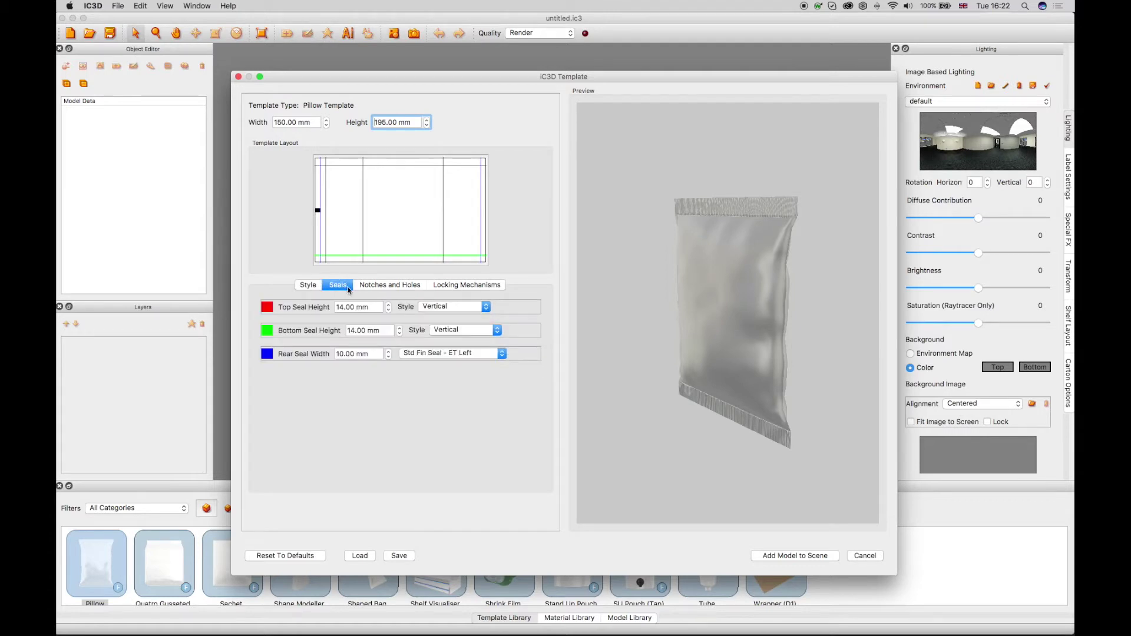
pyautogui.doubleClick(370, 310)
pyautogui.write('20')
pyautogui.press('Return')
pyautogui.doubleClick(361, 330)
pyautogui.write('20')
pyautogui.press('Return')
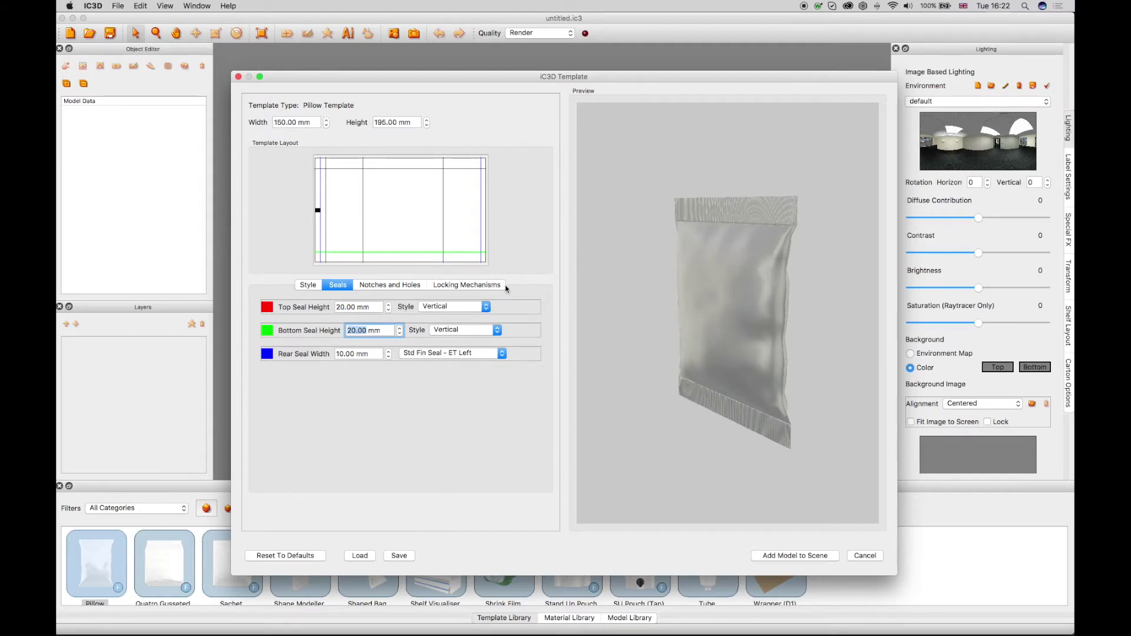
# Keep the vertical seal pattern and rear seal type, and enable tear notches.
pyautogui.click(452, 307)
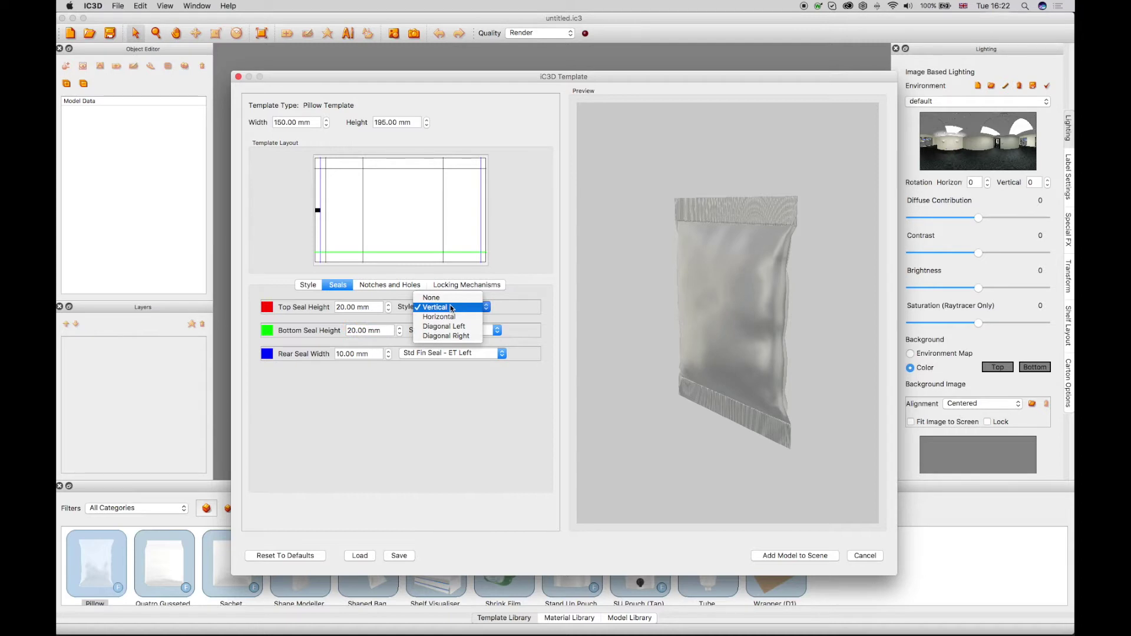
pyautogui.click(452, 319)
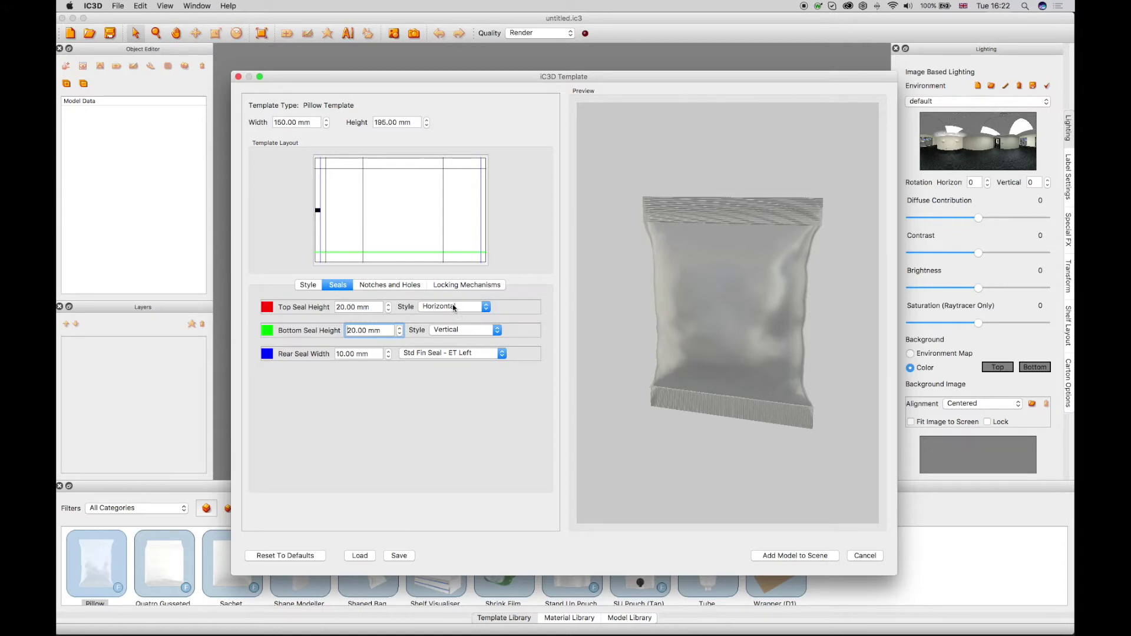
pyautogui.moveTo(452, 304); pyautogui.dragTo(451, 296)
pyautogui.click(440, 356)
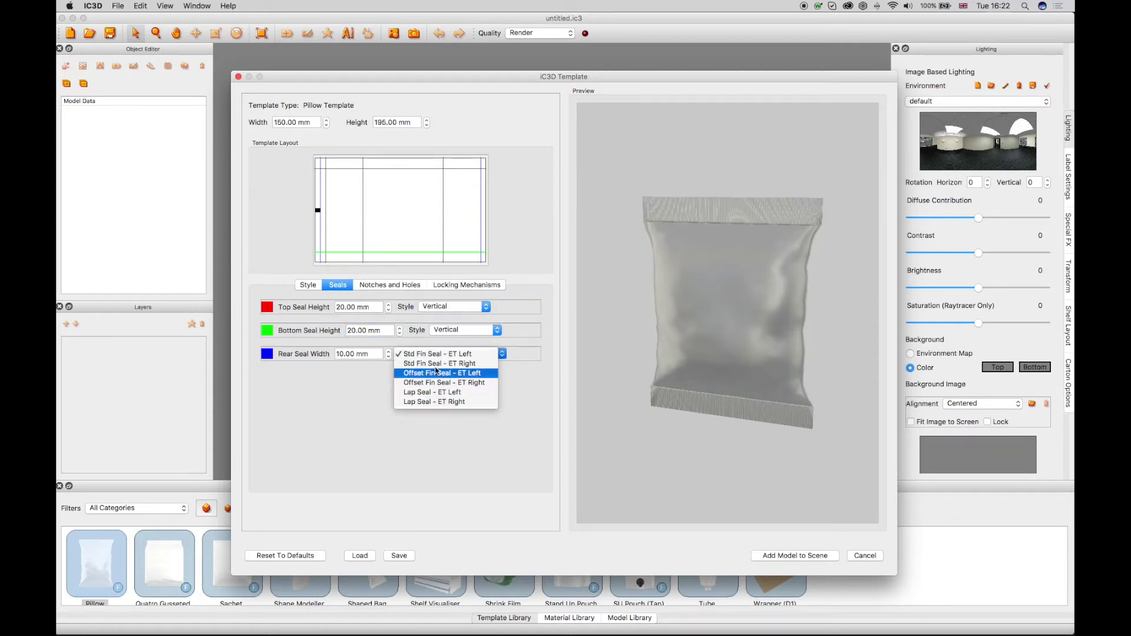
pyautogui.click(435, 354)
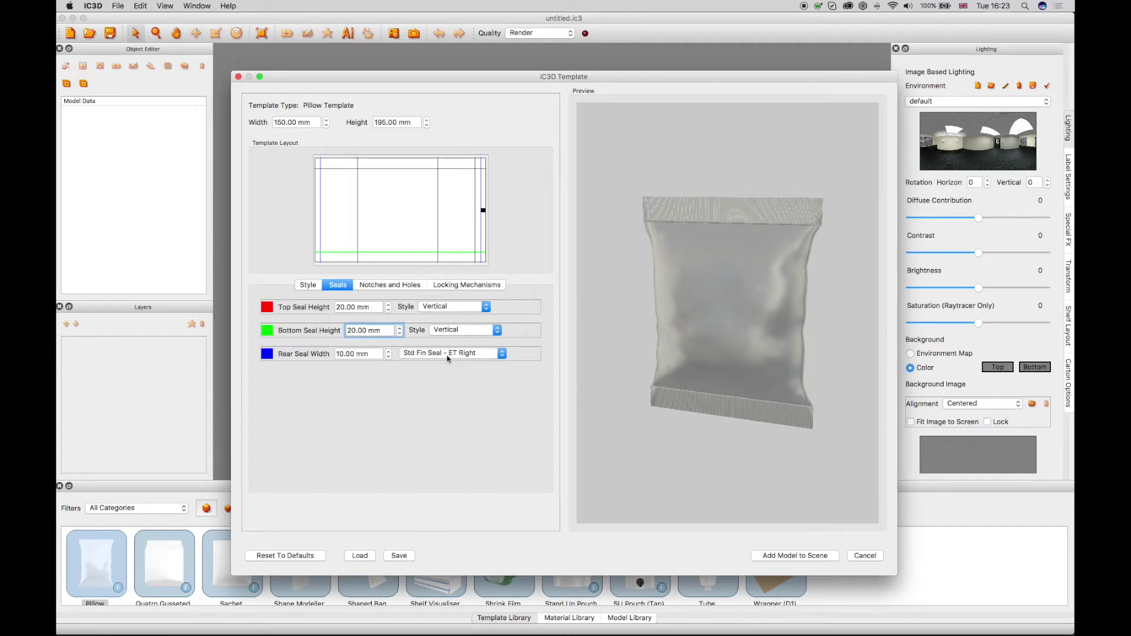
pyautogui.click(373, 289)
pyautogui.click(268, 301)
# Make the tear notches U-shaped, 6 mm wide and 6 mm high.
pyautogui.moveTo(694, 317); pyautogui.dragTo(690, 269)
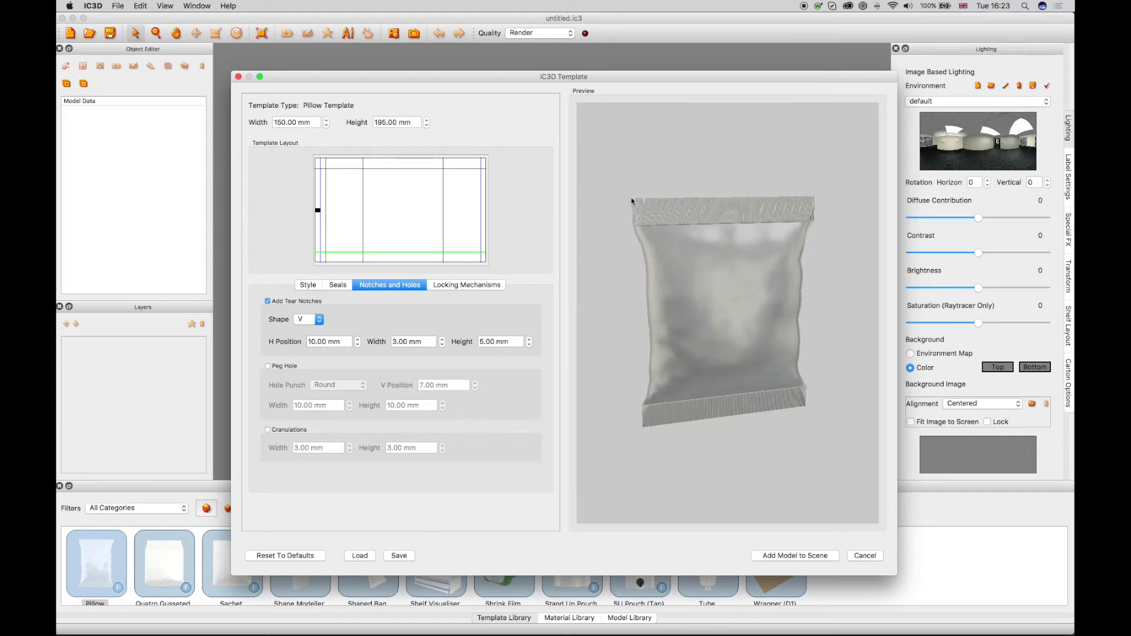
pyautogui.click(306, 325)
pyautogui.click(303, 334)
pyautogui.click(307, 323)
pyautogui.click(307, 323)
pyautogui.click(327, 341)
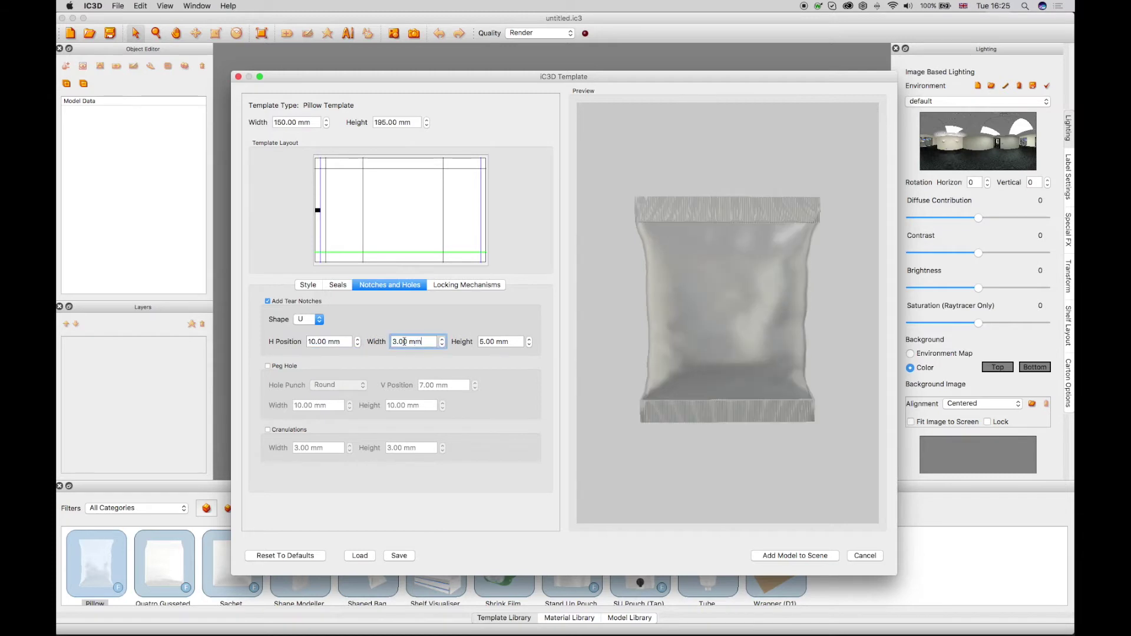
pyautogui.press('Tab')
pyautogui.write('6')
pyautogui.press('Tab')
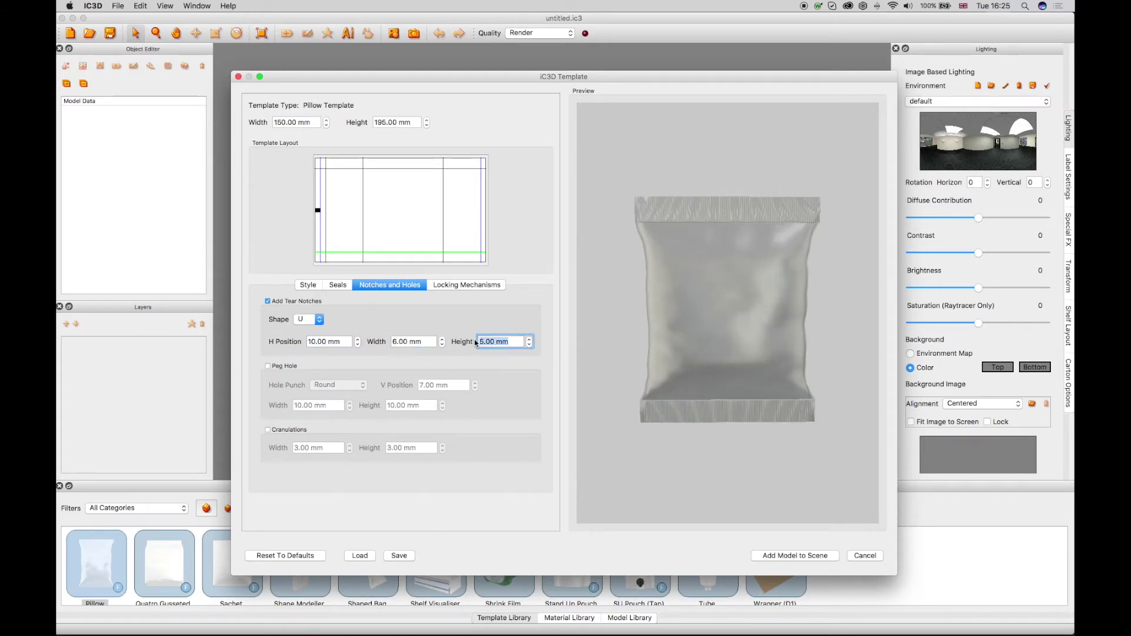
pyautogui.write('6')
# Add an 8 × 8 mm Sombrero peg hole 12 mm down and turn on cranulations.
pyautogui.click(269, 367)
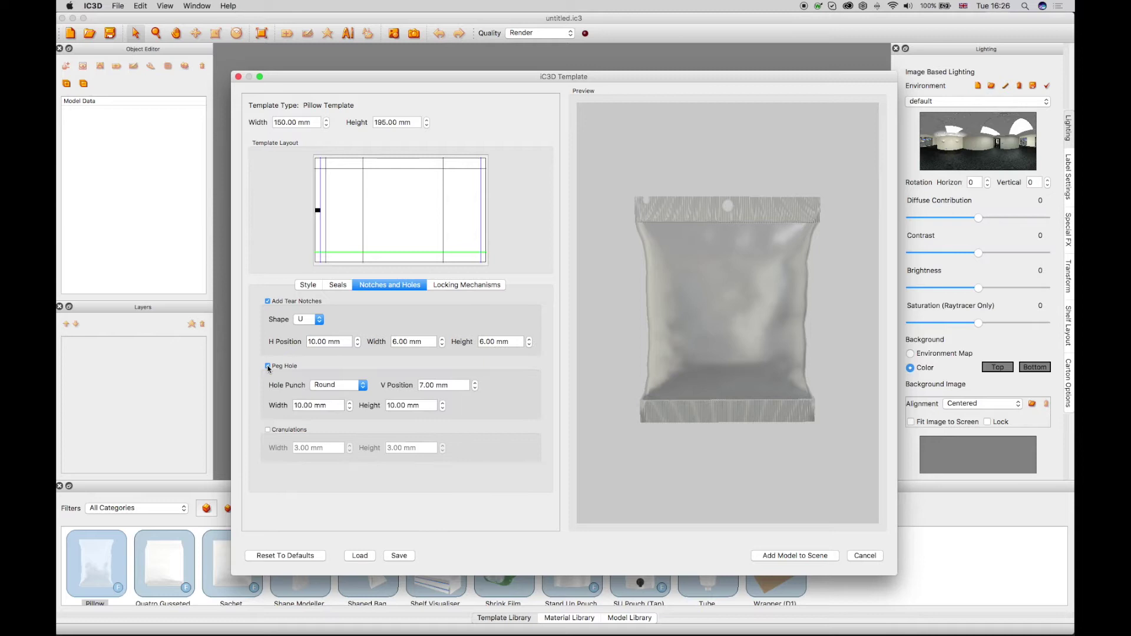
pyautogui.tripleClick(448, 387)
pyautogui.write('12')
pyautogui.press('Tab')
pyautogui.write('8')
pyautogui.press('Tab')
pyautogui.write('8')
pyautogui.click(339, 385)
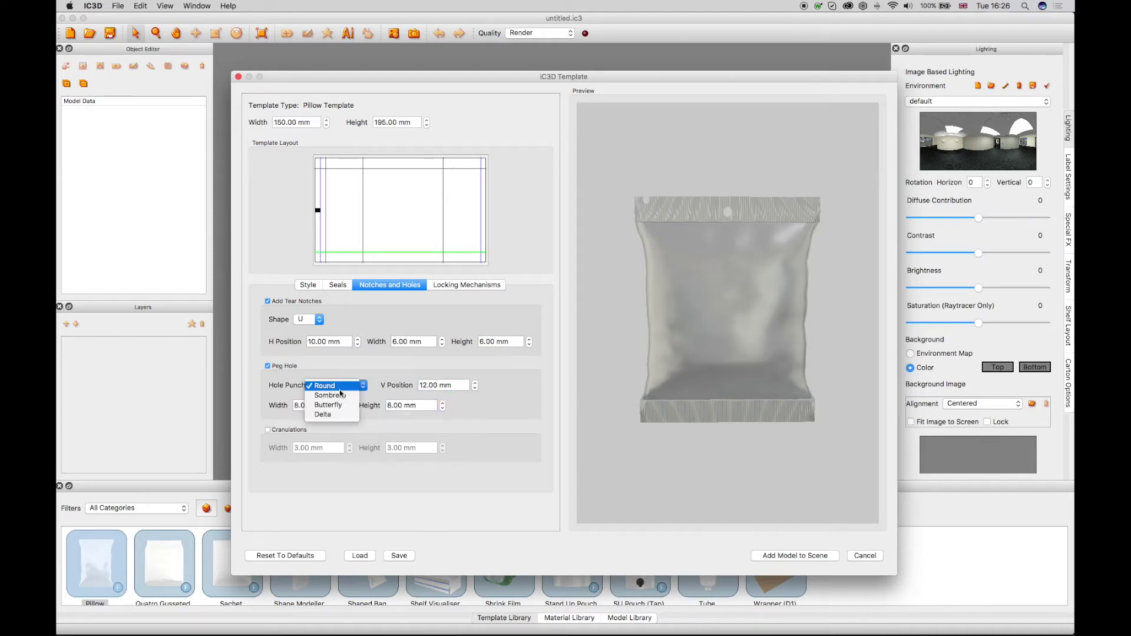
pyautogui.click(330, 384)
pyautogui.click(339, 385)
pyautogui.click(340, 398)
pyautogui.click(269, 429)
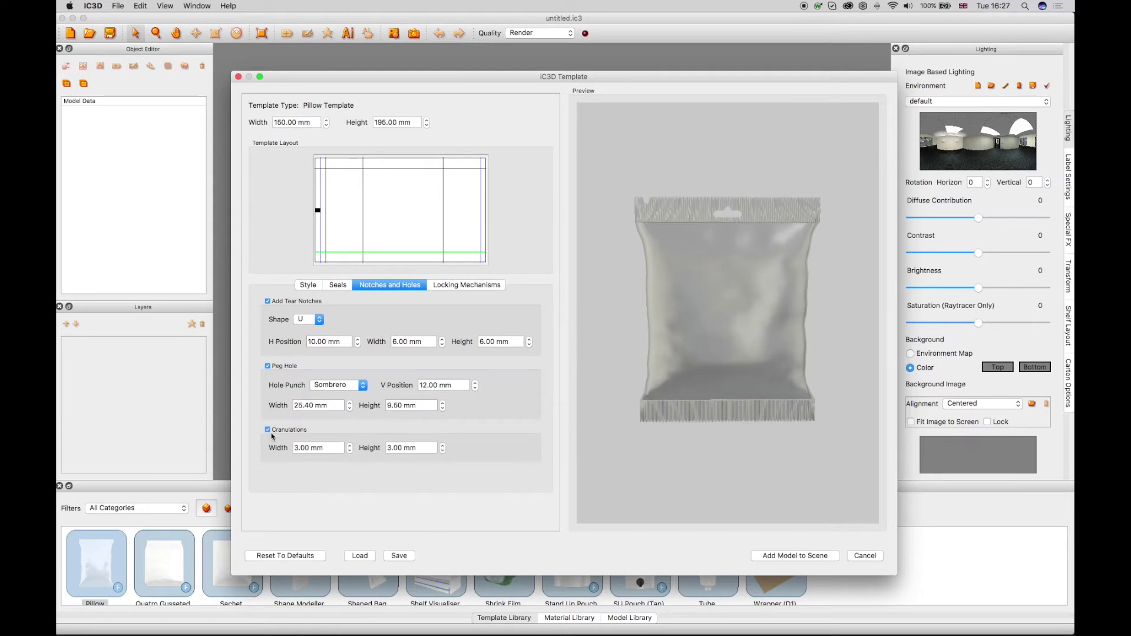
pyautogui.click(469, 285)
# Add a Zipper lock at 25 mm vertical position with 15 mm height.
pyautogui.click(268, 302)
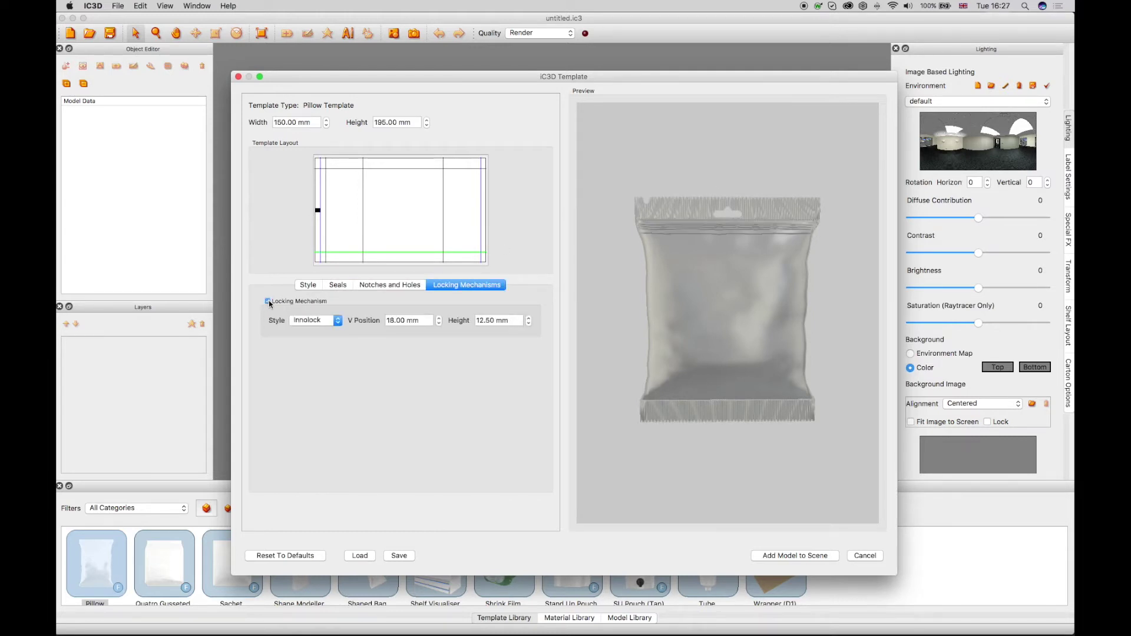
pyautogui.click(316, 321)
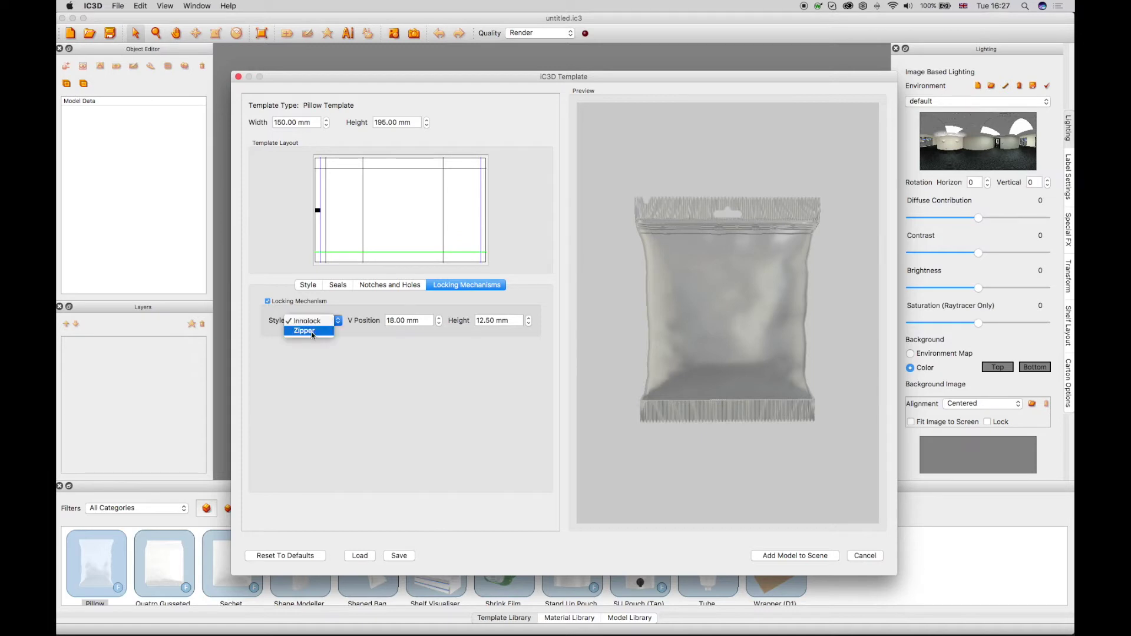
pyautogui.click(312, 331)
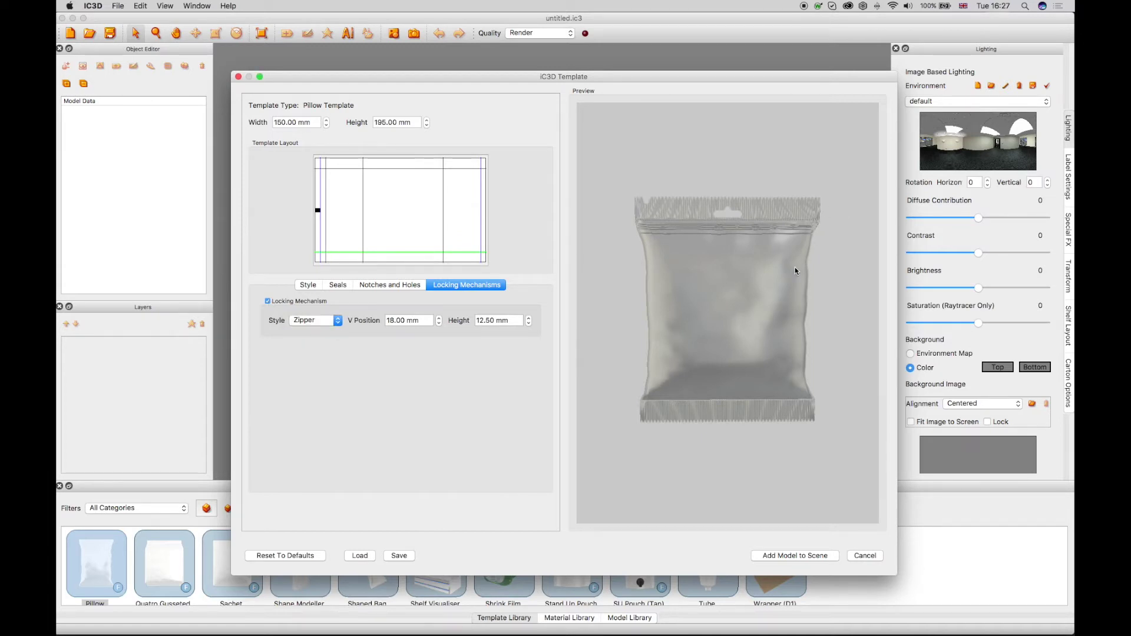
pyautogui.doubleClick(422, 320)
pyautogui.write('25')
pyautogui.press('Return')
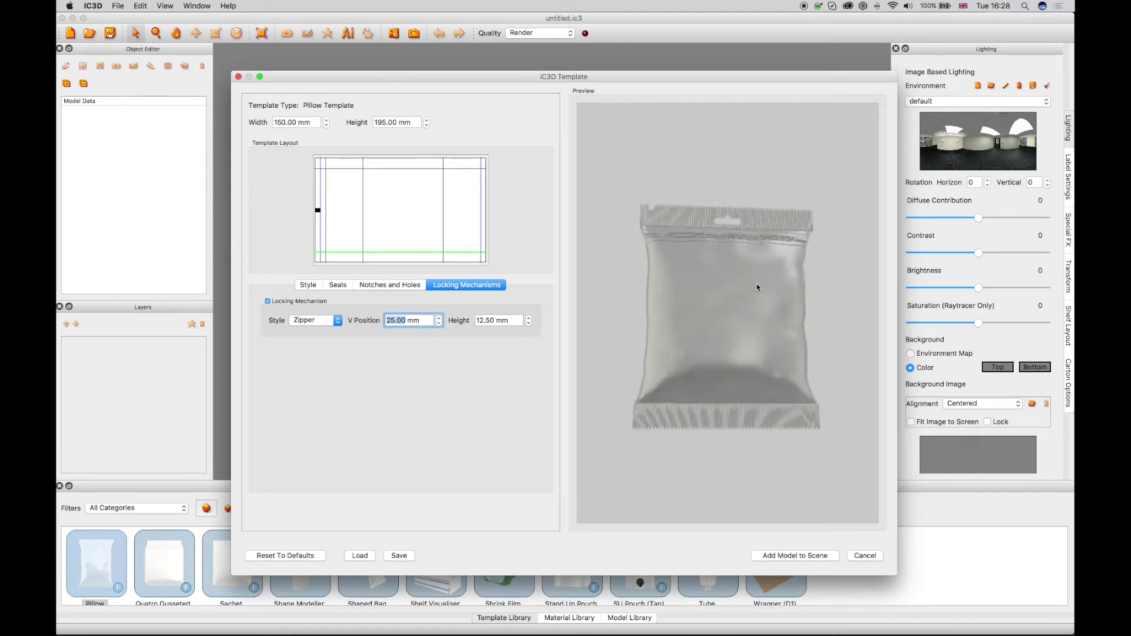
pyautogui.doubleClick(489, 320)
pyautogui.write('15')
pyautogui.press('Return')
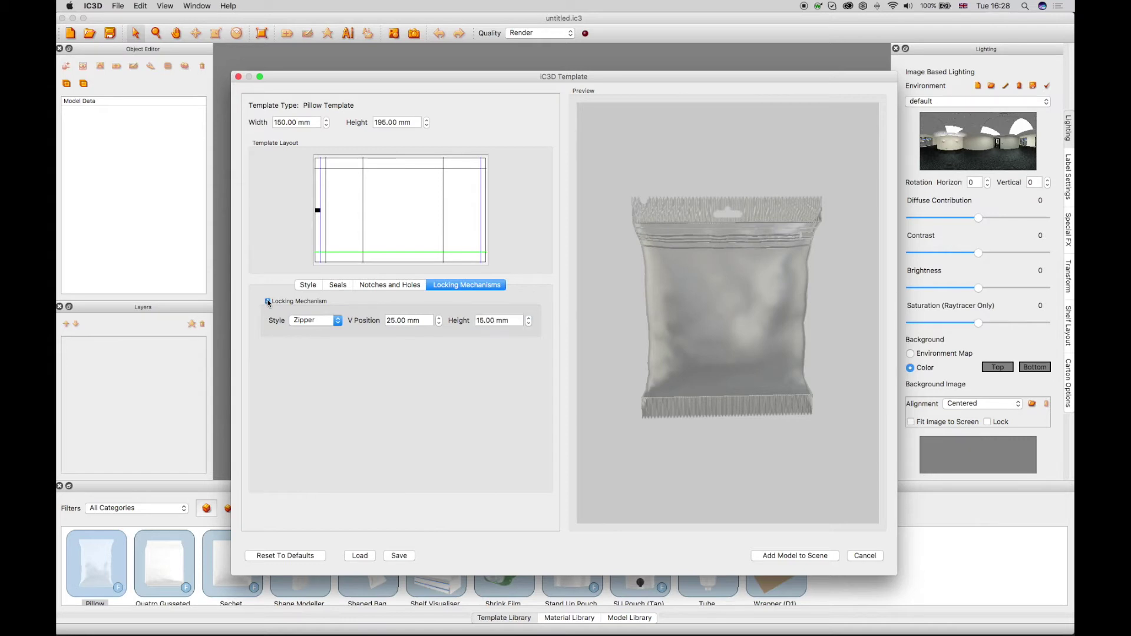
# Add the pillow bag to the scene and apply Metal (Silver Chrome) to it.
pyautogui.click(788, 559)
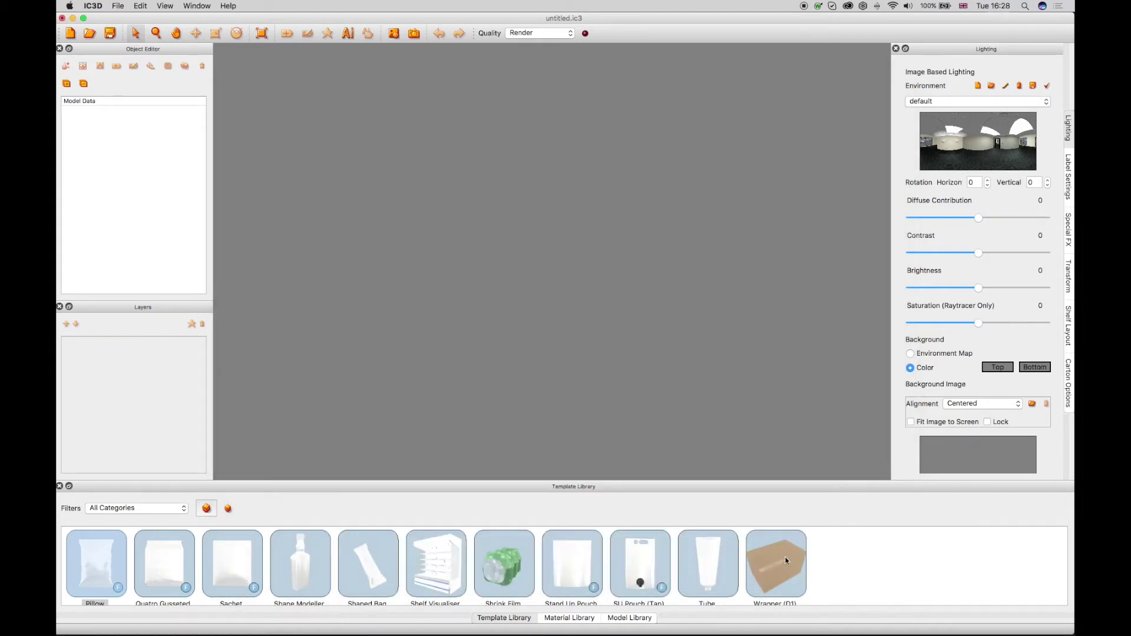
pyautogui.click(569, 618)
pyautogui.scroll(-10, 410, 590)
pyautogui.moveTo(82, 560); pyautogui.dragTo(530, 342)
pyautogui.moveTo(529, 341); pyautogui.dragTo(530, 342)
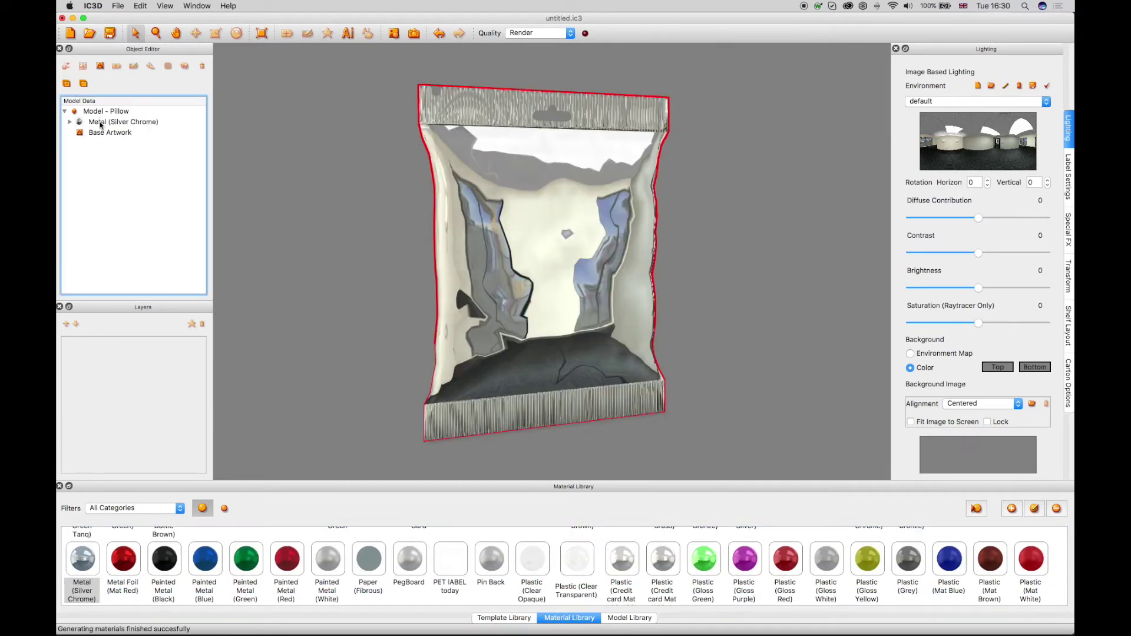
# Lower the chrome's shininess to 13, lighten its diffuse colour, and save the material.
pyautogui.doubleClick(101, 124)
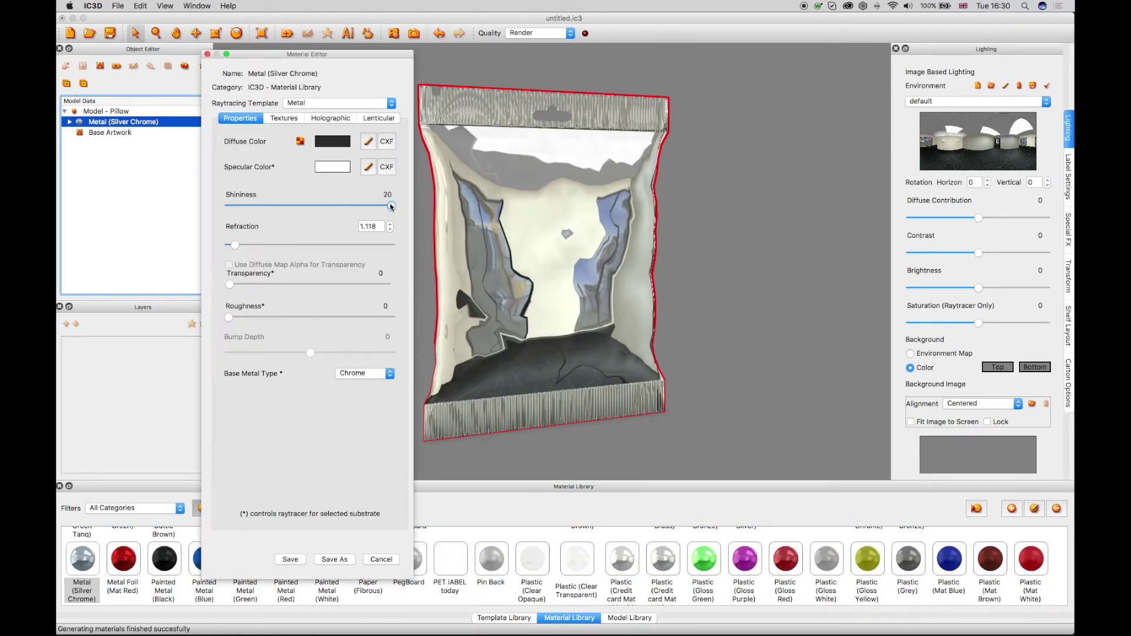
pyautogui.click(391, 207)
pyautogui.click(318, 206)
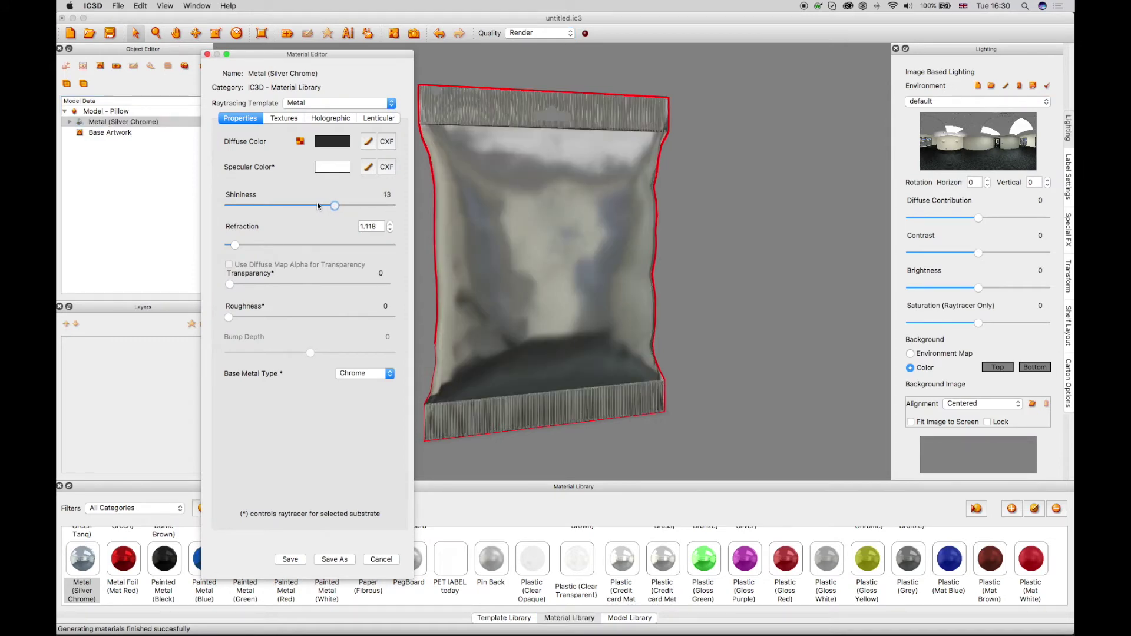
pyautogui.click(368, 141)
pyautogui.click(426, 278)
pyautogui.click(429, 422)
pyautogui.click(290, 559)
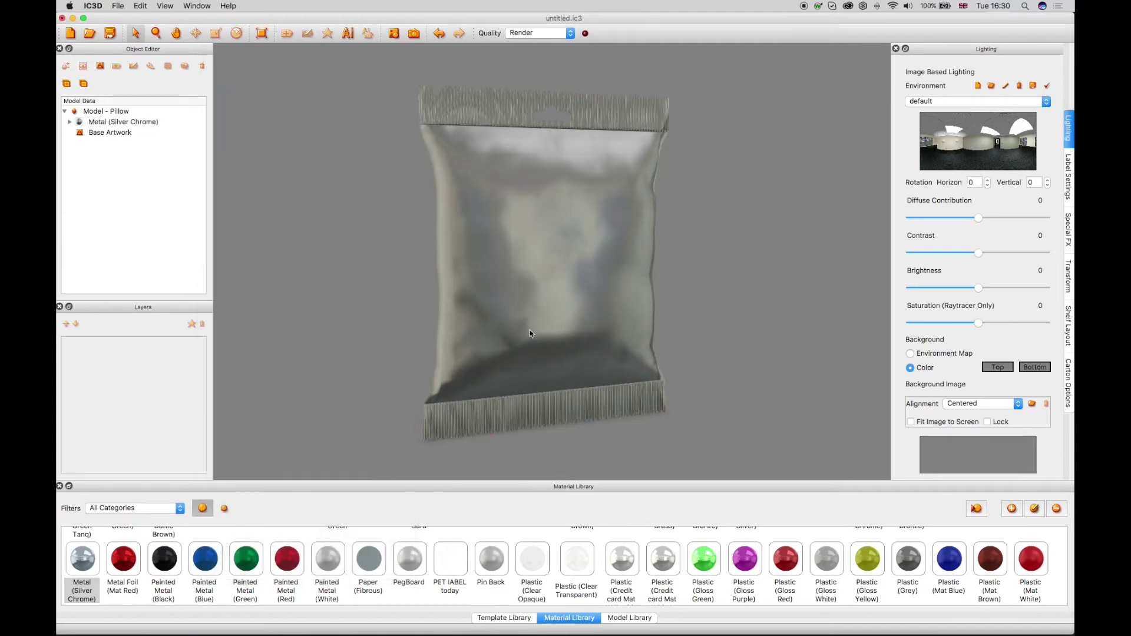
pyautogui.click(111, 133)
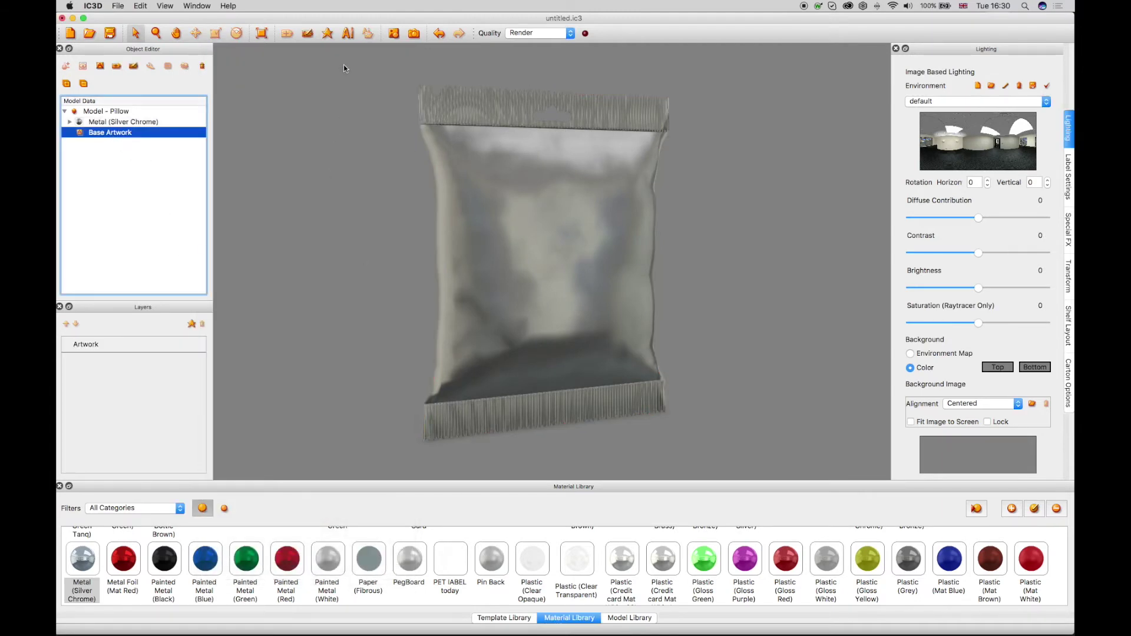
# Place the Nuts4 sugared almonds artwork in Illustrator and update the 3D bag.
pyautogui.click(346, 34)
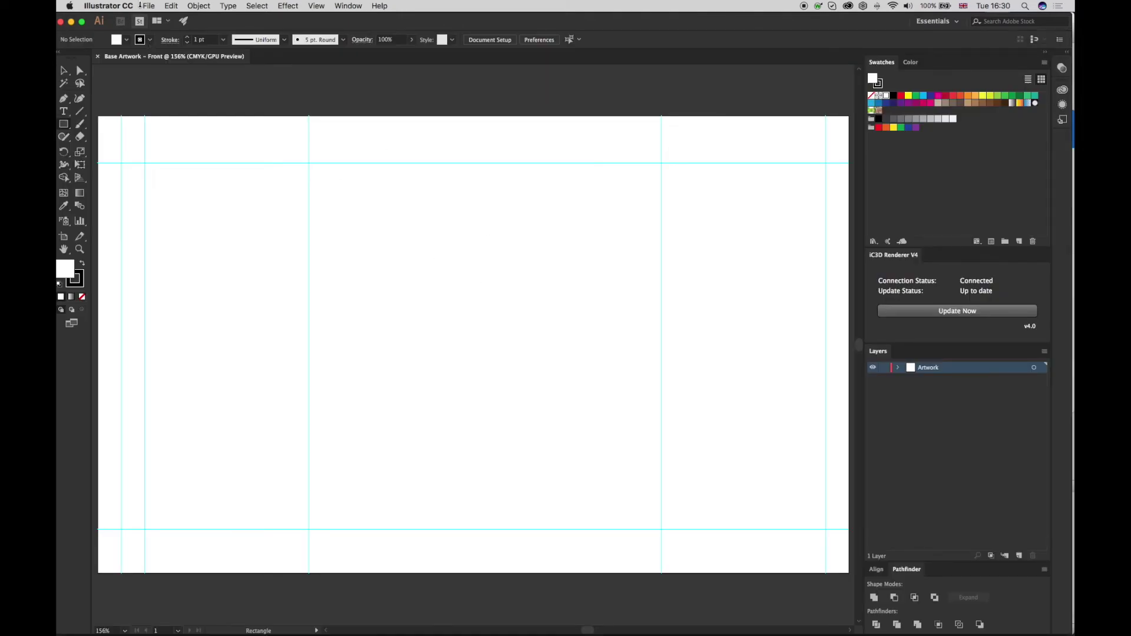
pyautogui.click(148, 6)
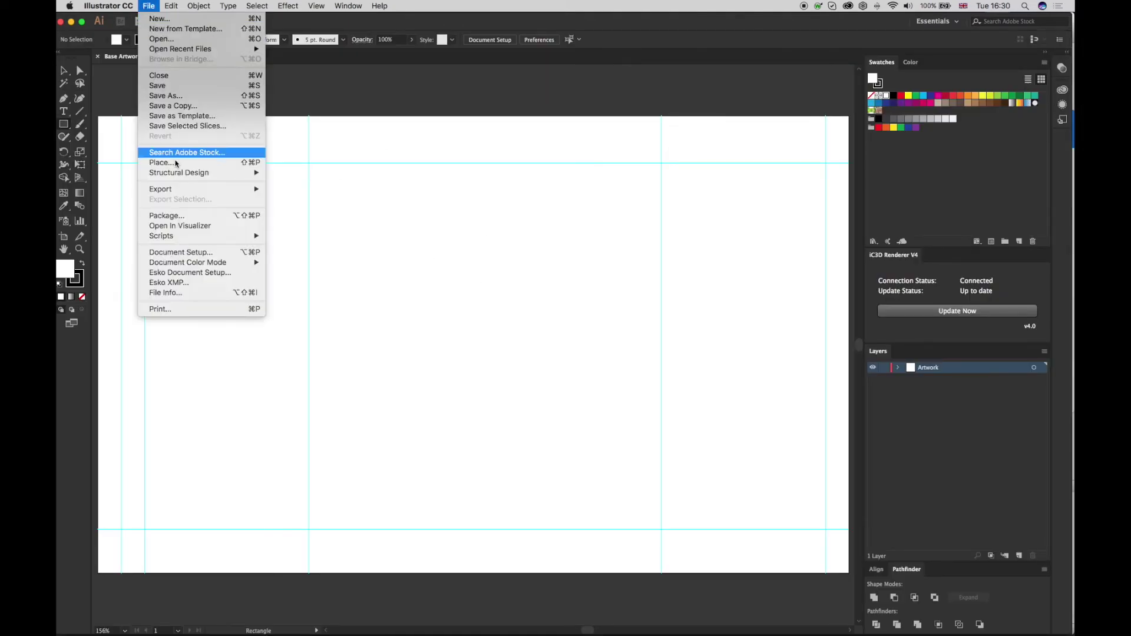
pyautogui.click(175, 163)
pyautogui.click(436, 290)
pyautogui.click(969, 387)
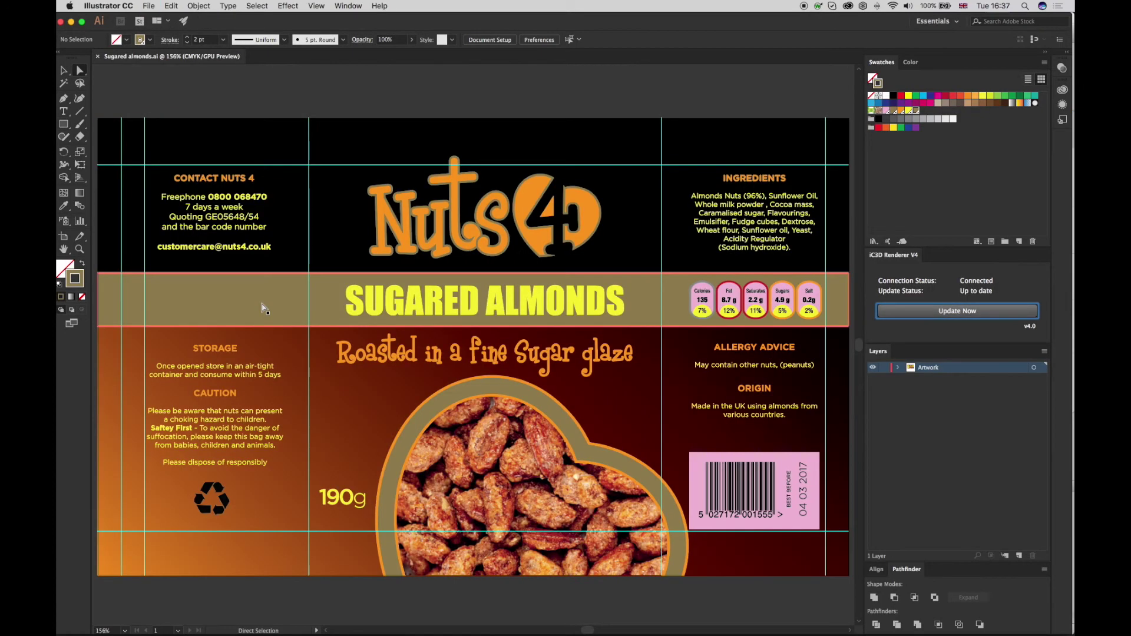
pyautogui.click(930, 317)
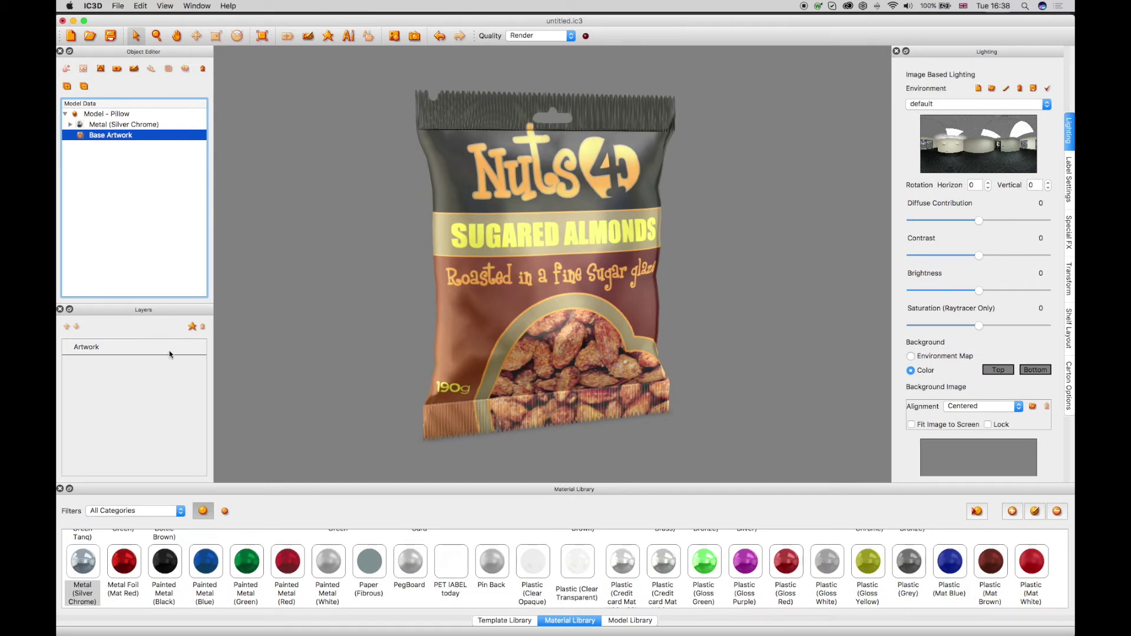
# Create a spot effect named 'Gold' using Metal (Gold Chrome).
pyautogui.click(192, 326)
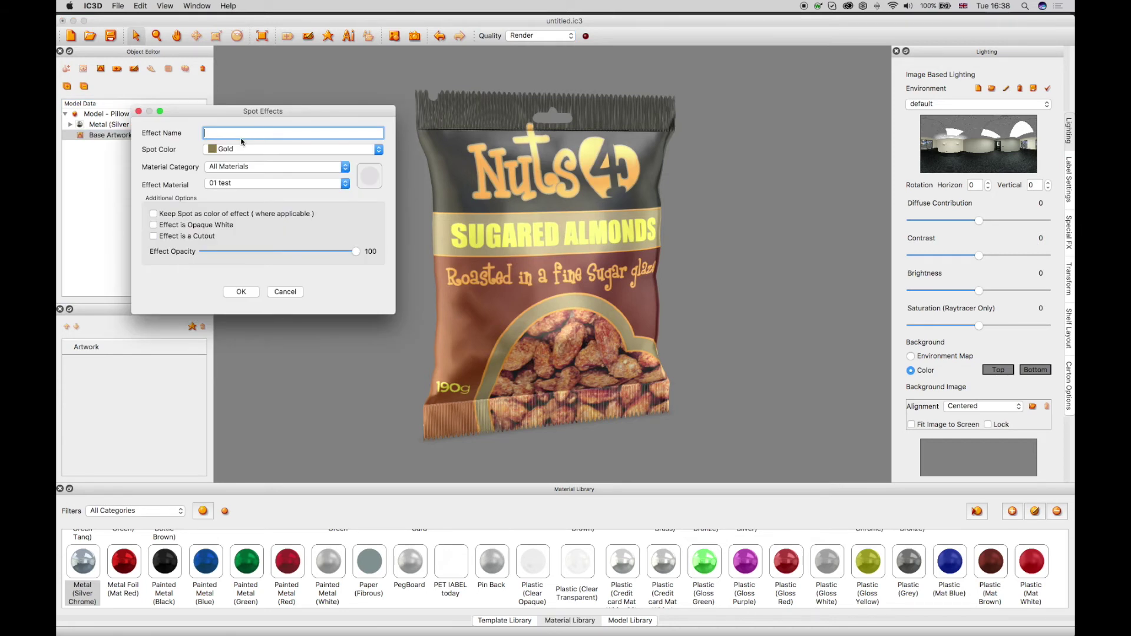
pyautogui.write('Gold')
pyautogui.click(241, 184)
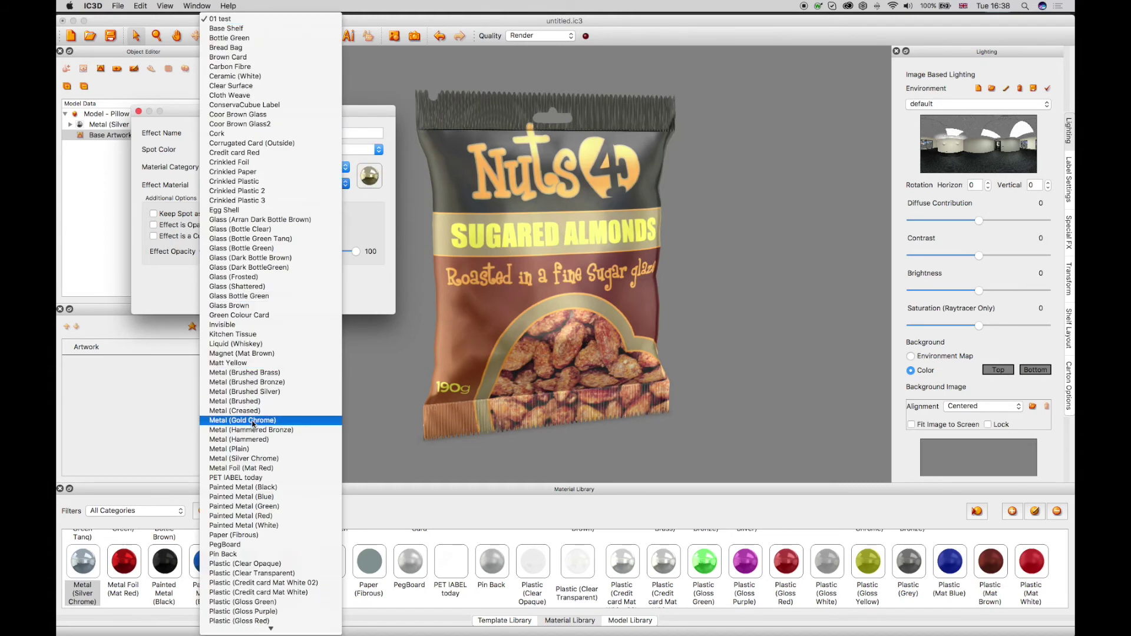
pyautogui.click(246, 422)
pyautogui.click(242, 293)
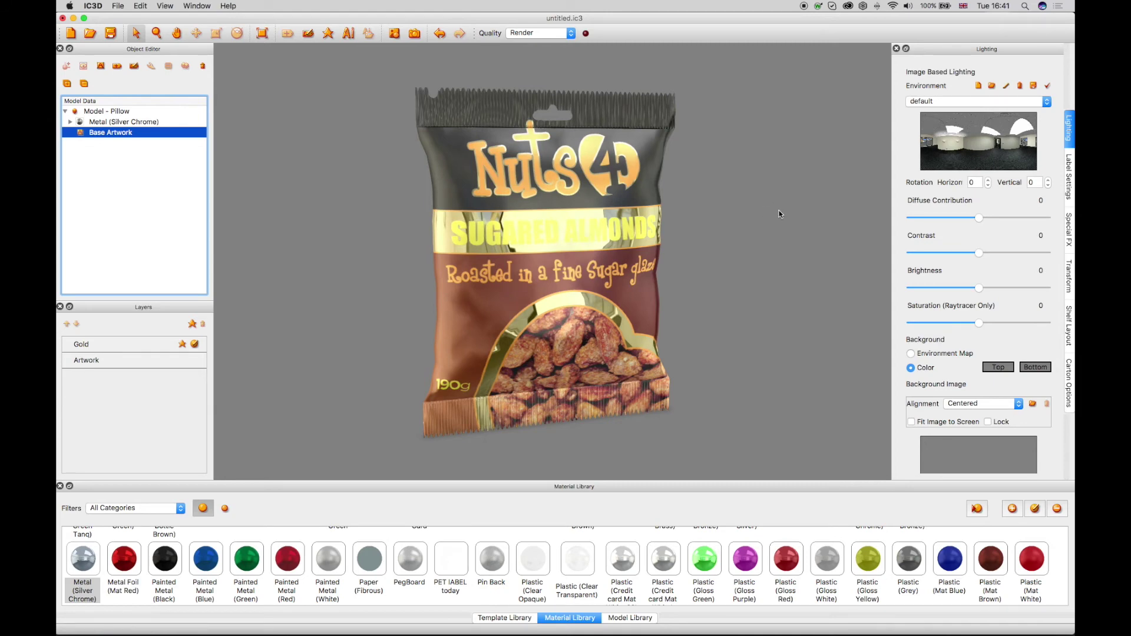
# Rotate the bag to inspect its back panel and gold nutrition band.
pyautogui.moveTo(718, 216)
pyautogui.mouseDown()
pyautogui.moveTo(711, 225)
pyautogui.moveTo(724, 217)
pyautogui.moveTo(696, 216)
pyautogui.mouseUp()
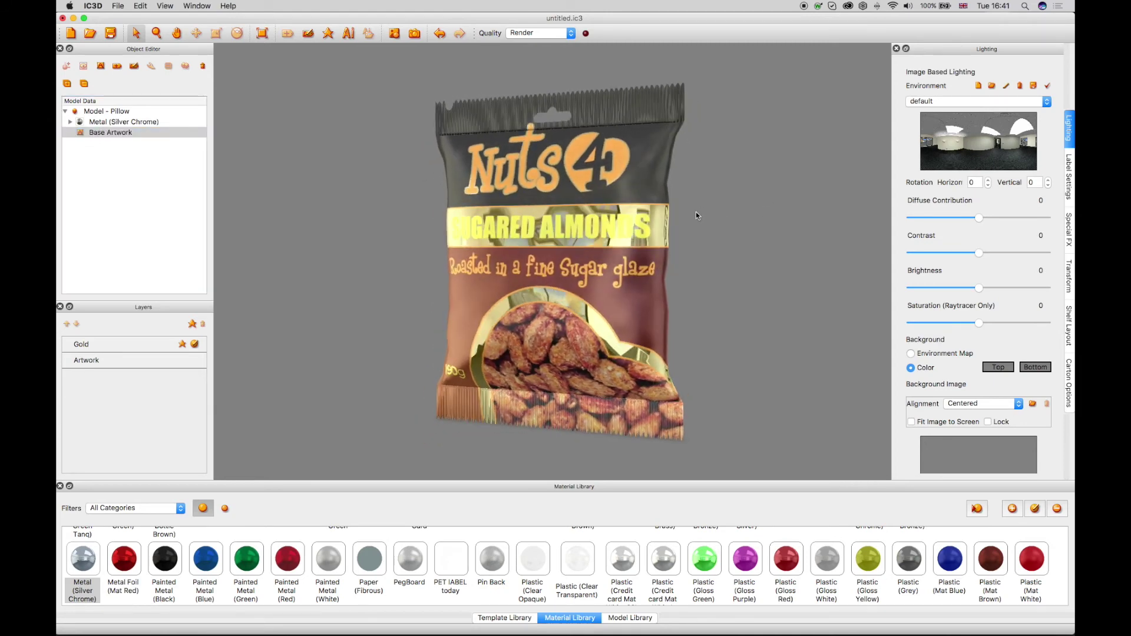
pyautogui.moveTo(776, 282); pyautogui.dragTo(690, 281)
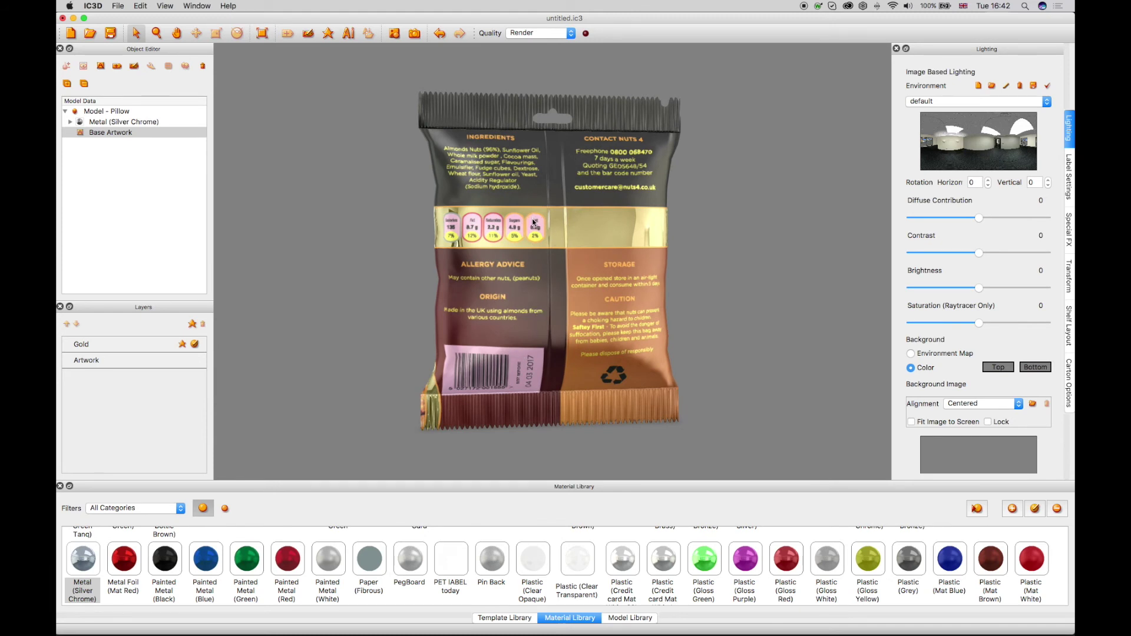
pyautogui.click(122, 134)
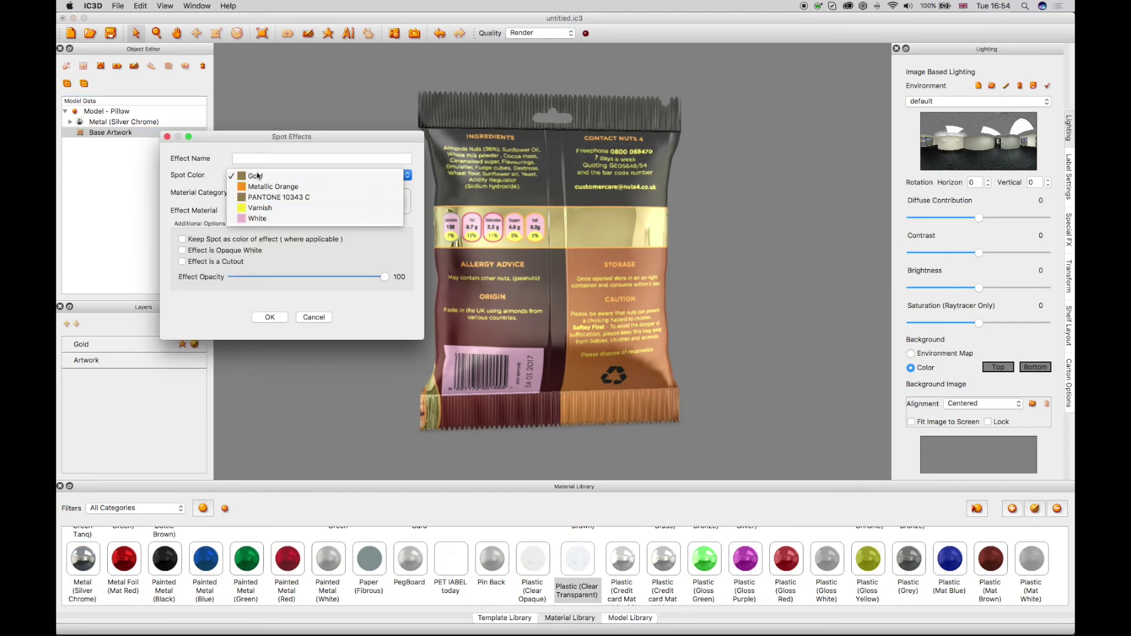
# Add a White spot effect for the barcode panel, then turn the bag to the front.
pyautogui.click(250, 158)
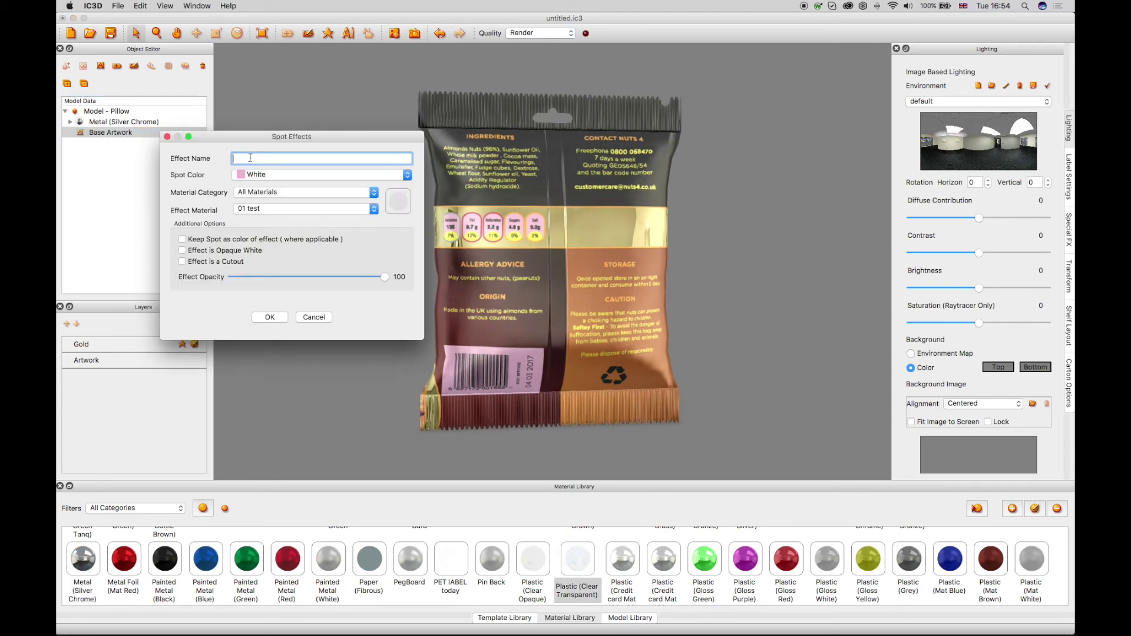
pyautogui.click(265, 209)
pyautogui.scroll(-5, 303, 465)
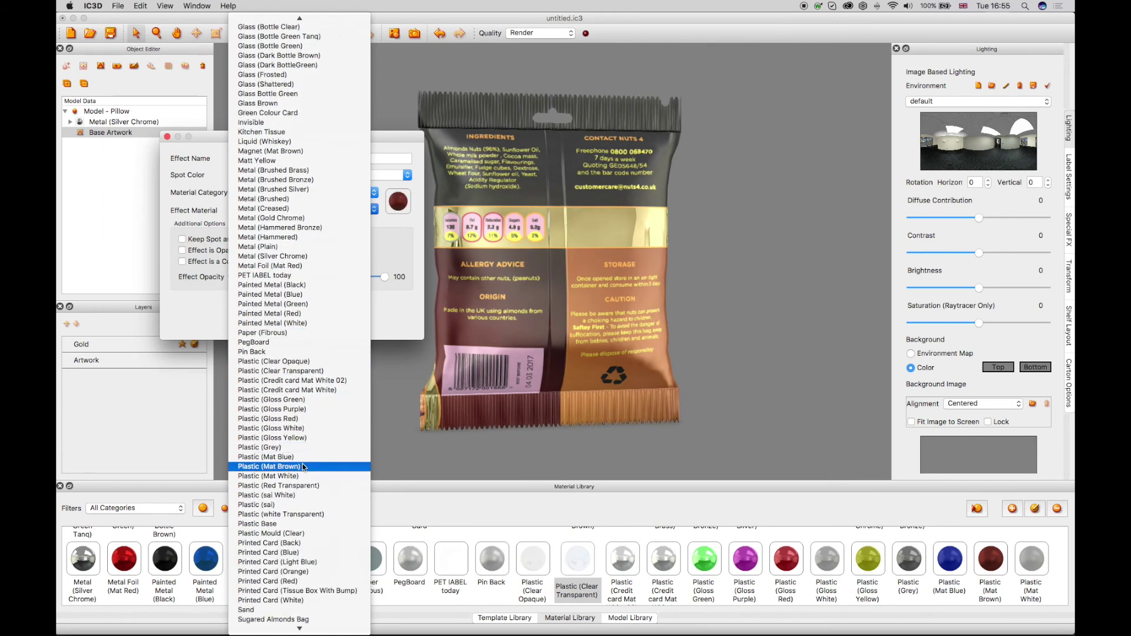
pyautogui.click(304, 467)
pyautogui.click(268, 319)
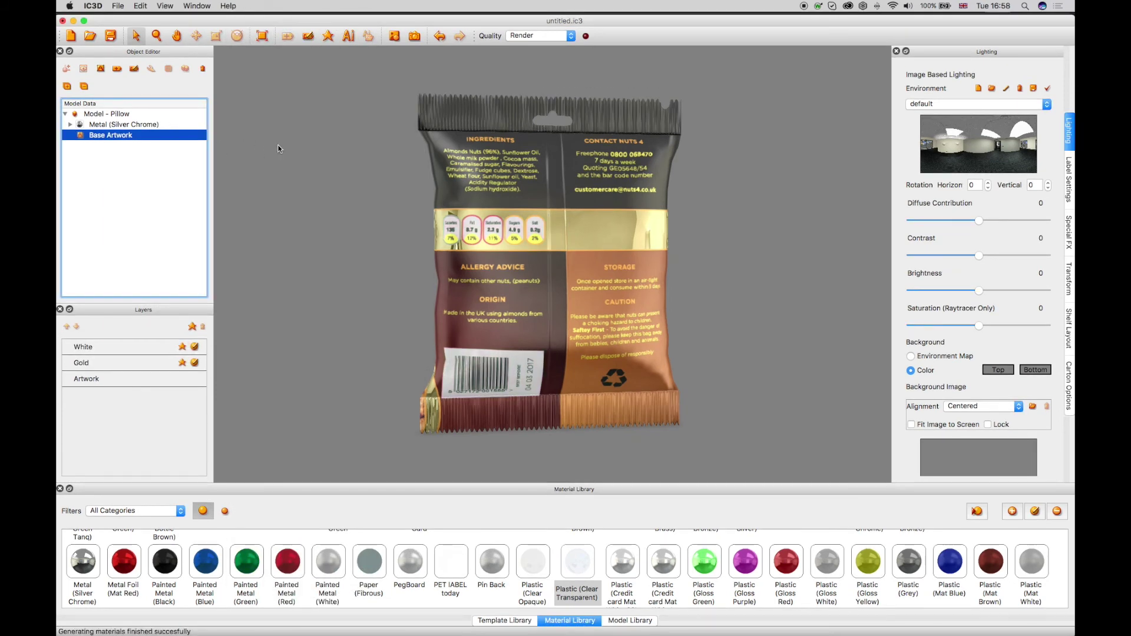
pyautogui.moveTo(476, 279); pyautogui.dragTo(610, 303)
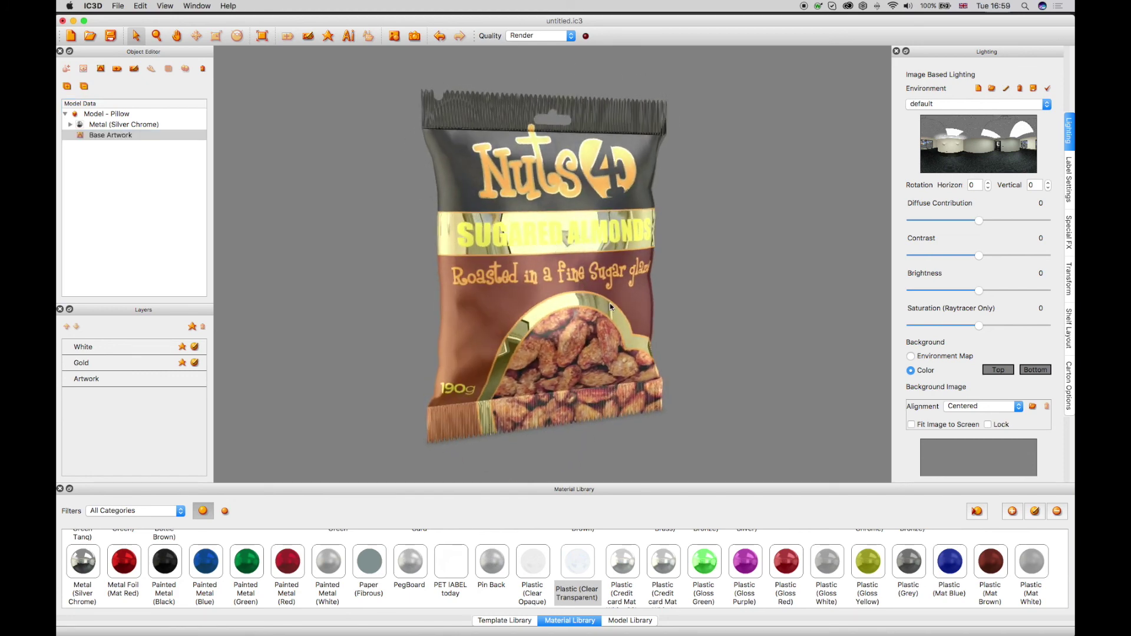
# Apply the ShopInterior_04_XXL environment and set Background to Environment Map, showing supermarket shelves behind the bag.
pyautogui.click(929, 104)
pyautogui.click(946, 210)
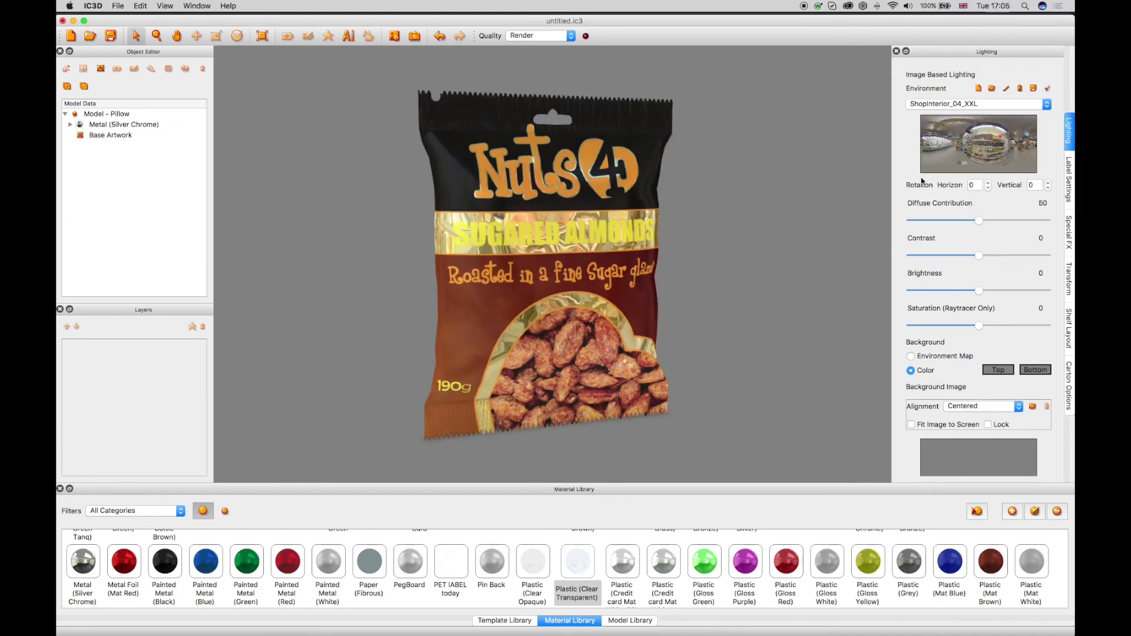
pyautogui.click(912, 357)
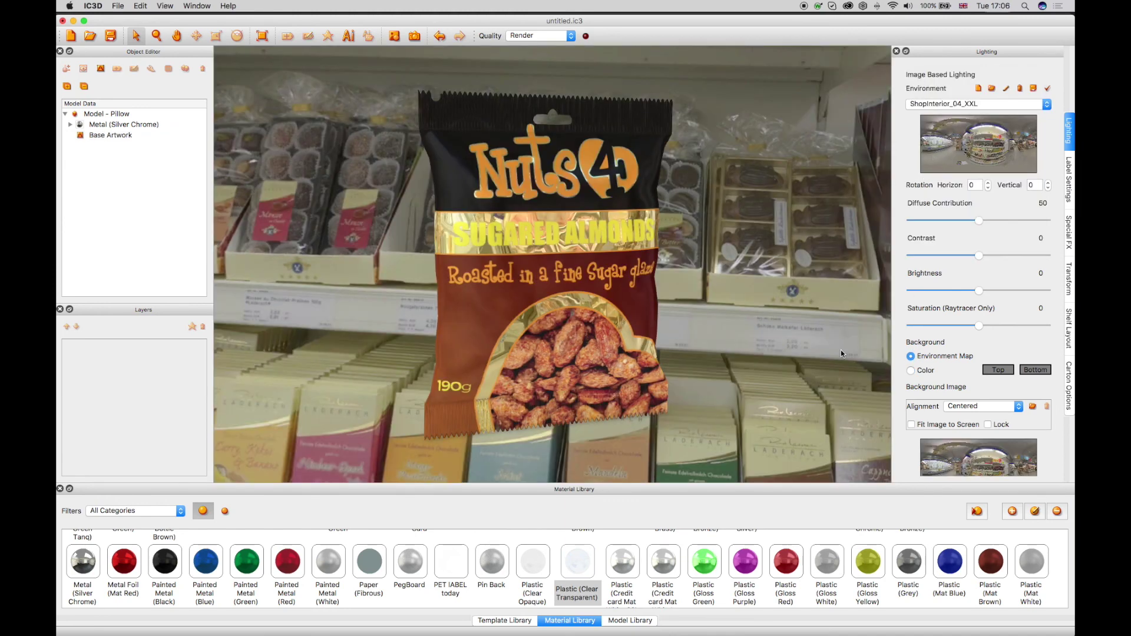
pyautogui.moveTo(733, 237); pyautogui.dragTo(519, 237)
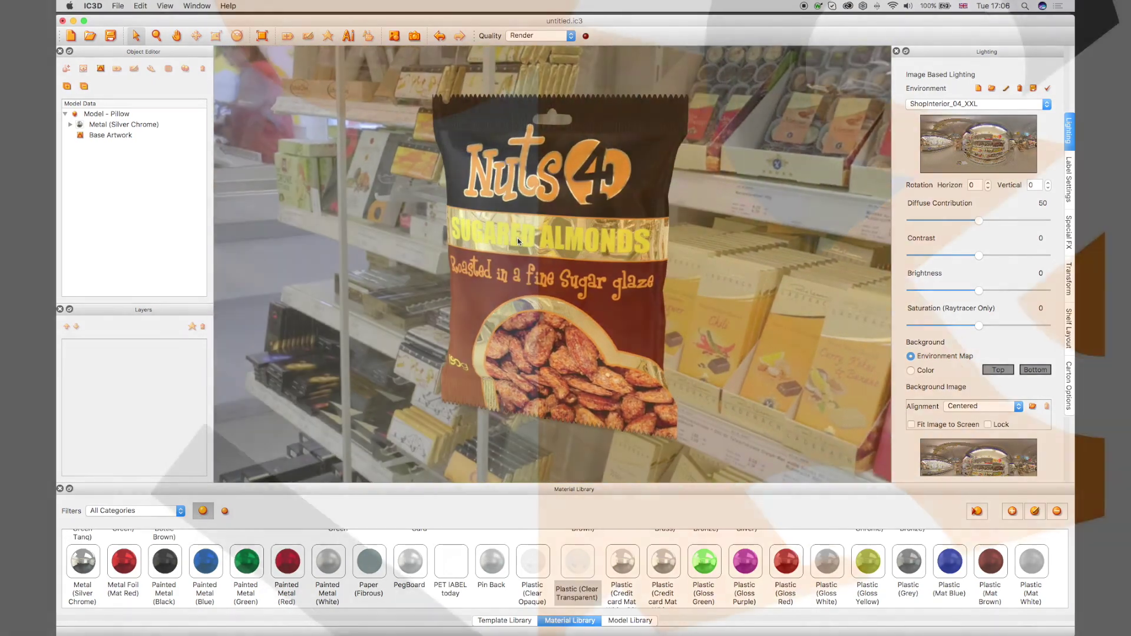